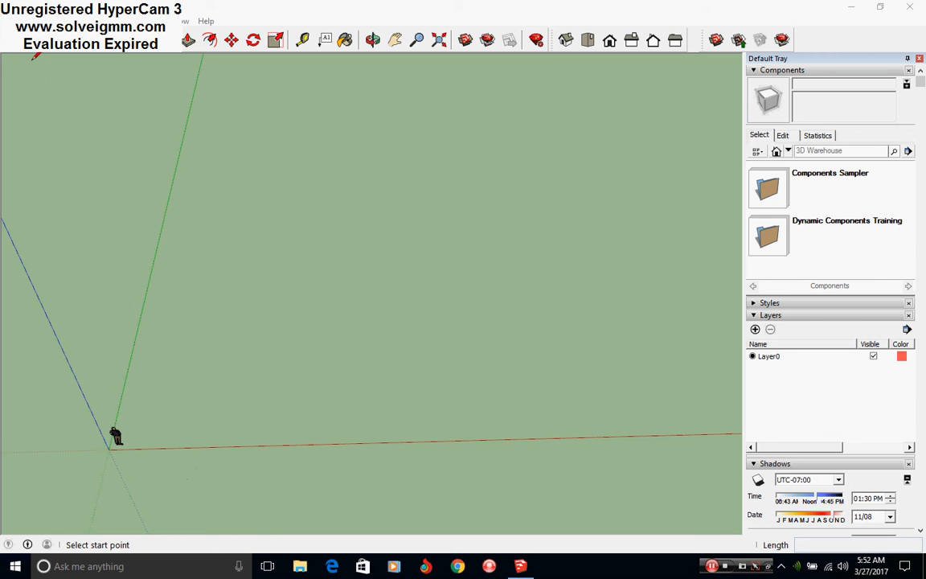
Import the JPG file 17 as an image and place the floor plan flat on the ground near the origin.
left_click(11, 21)
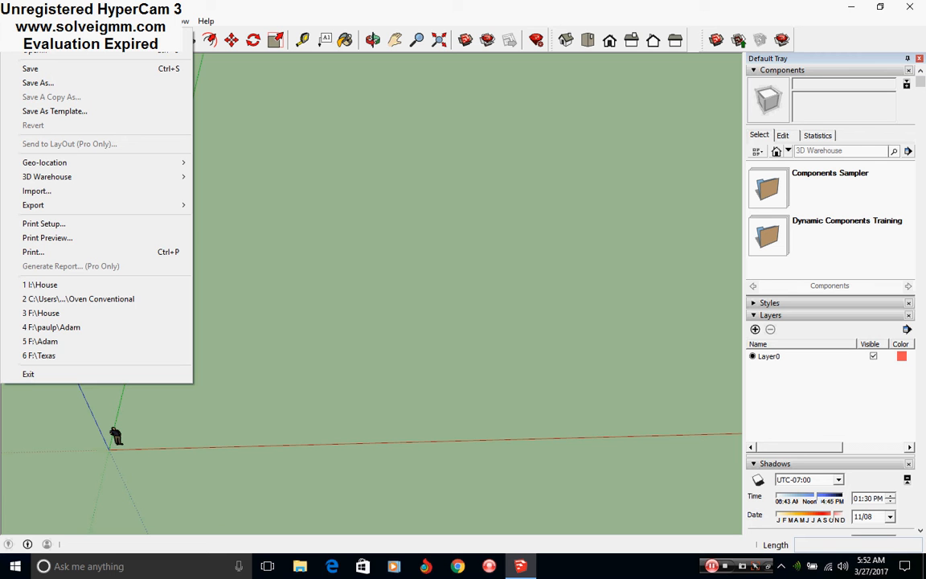
left_click(50, 193)
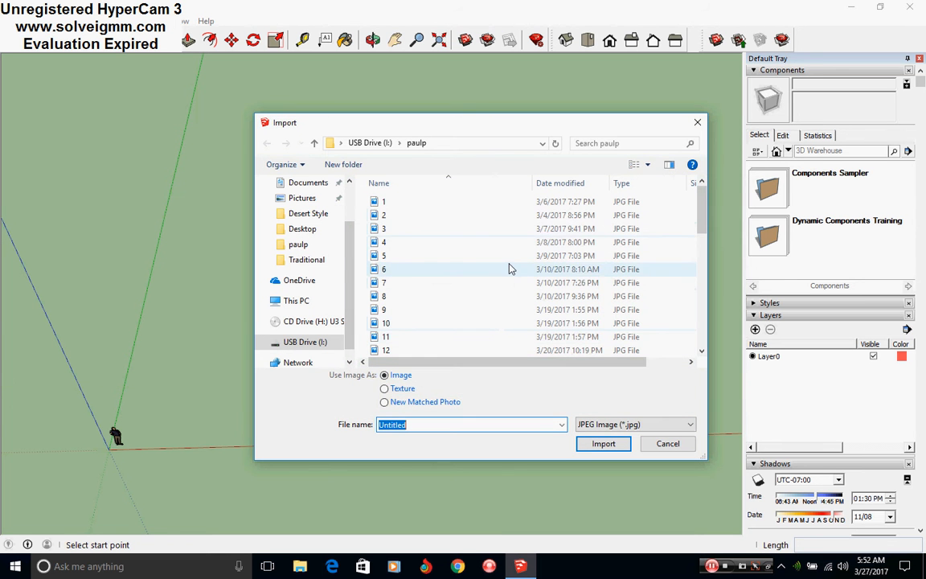
scroll(509, 269, "down", 4)
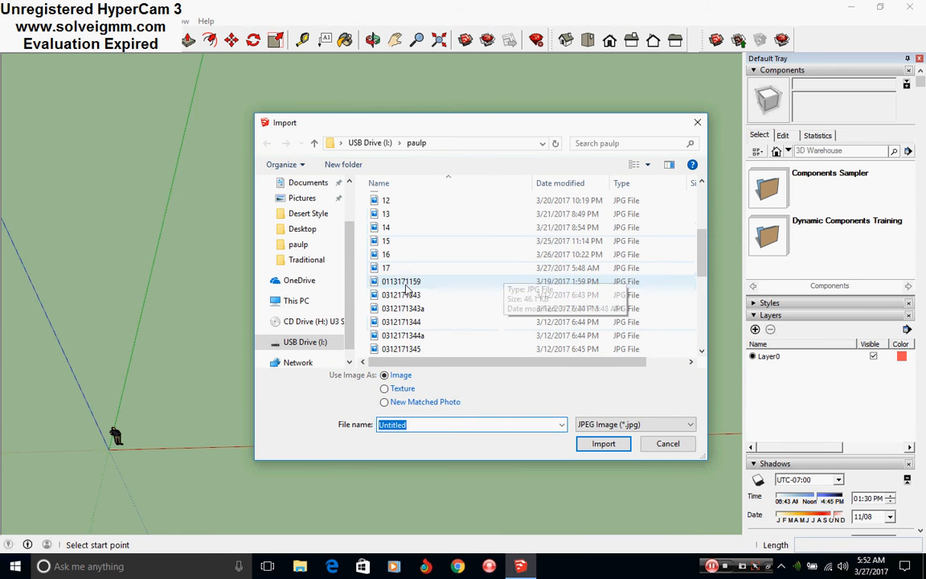
double_click(402, 269)
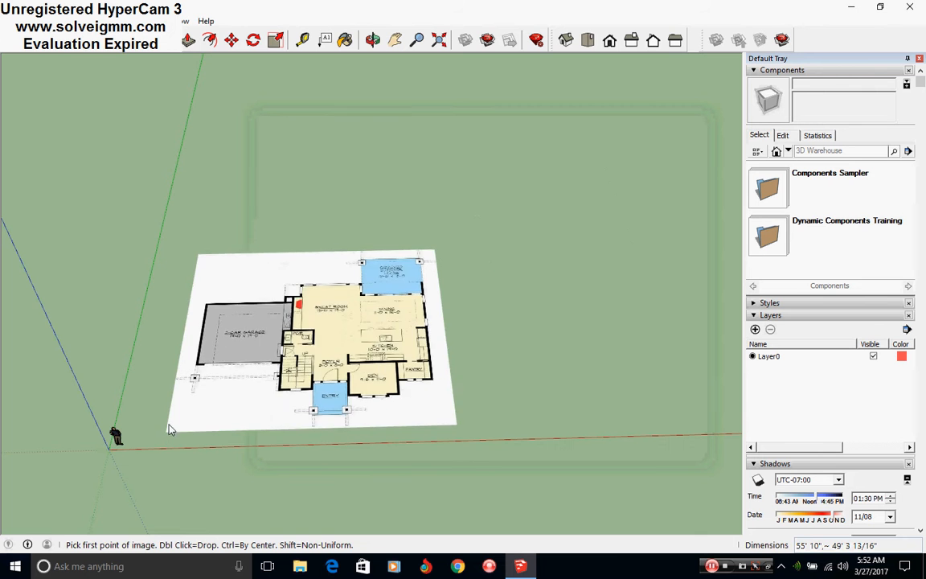
middle_click_drag(186, 406, 184, 474)
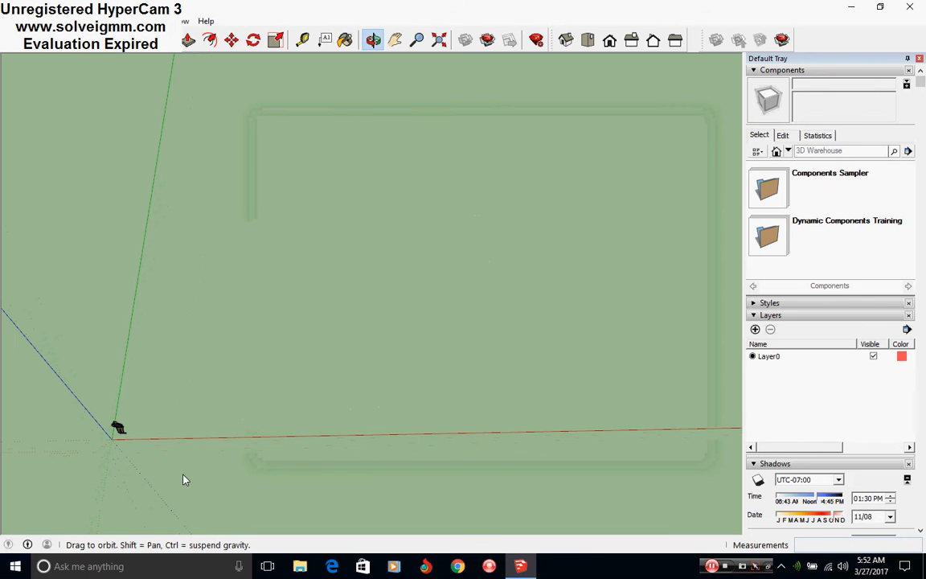
left_click(150, 417)
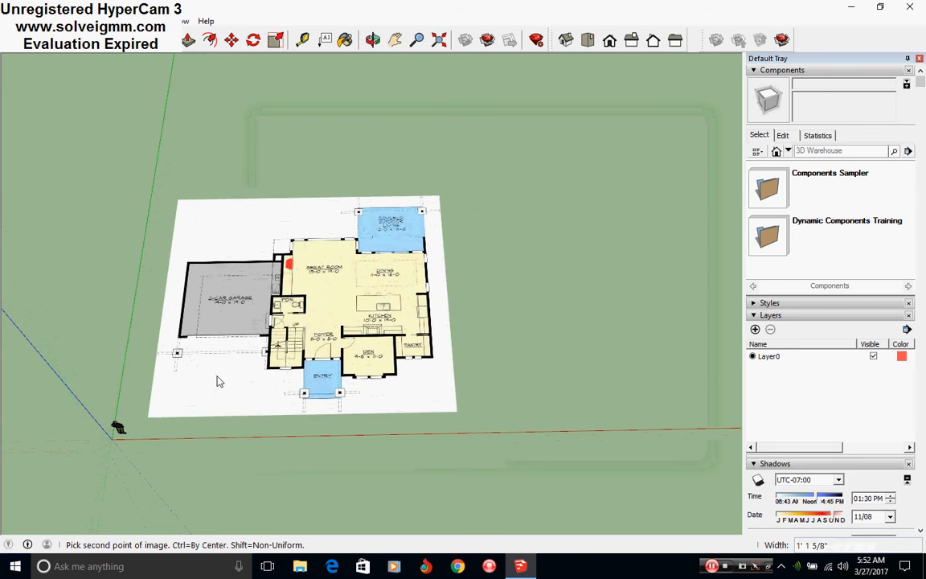
left_click(378, 243)
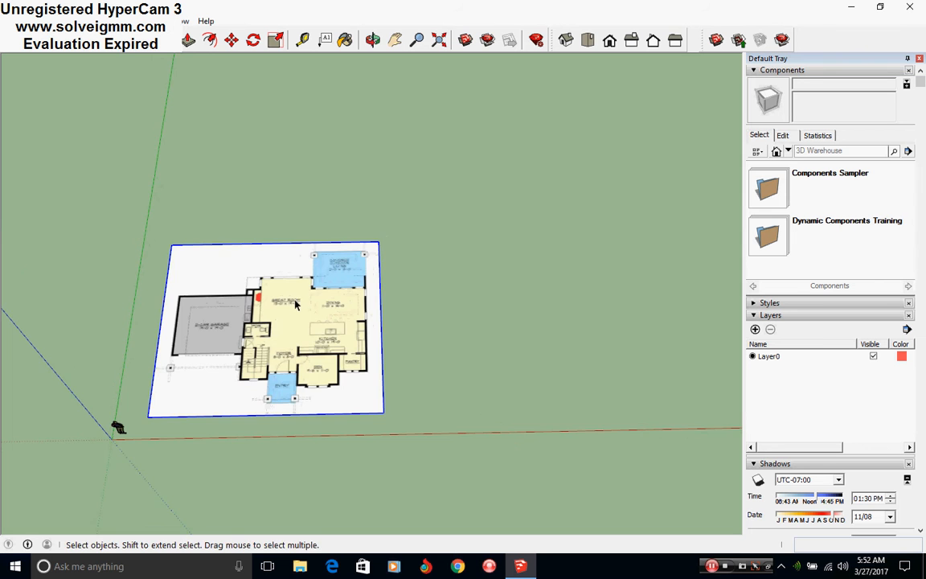
Delete the scale figure standing at the origin.
middle_click_drag(295, 304, 289, 255)
scroll(281, 329, "up", 3)
scroll(269, 278, "down", 1)
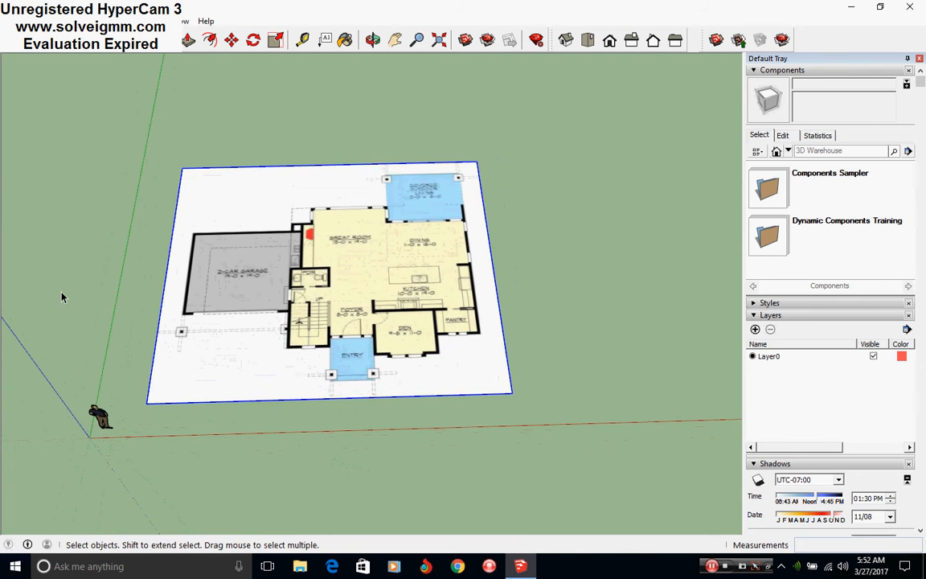
left_click(123, 363)
left_click_drag(59, 492, 58, 494)
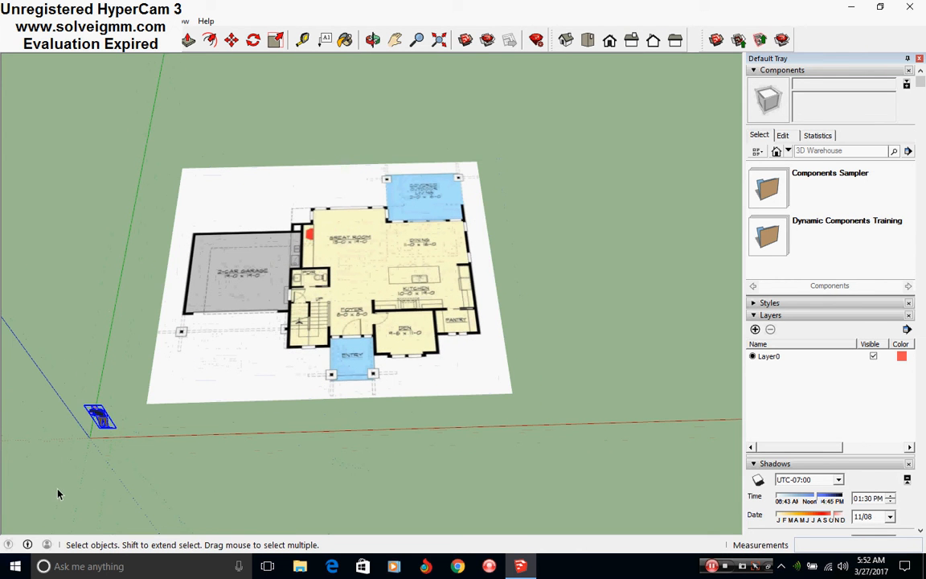
key("Delete")
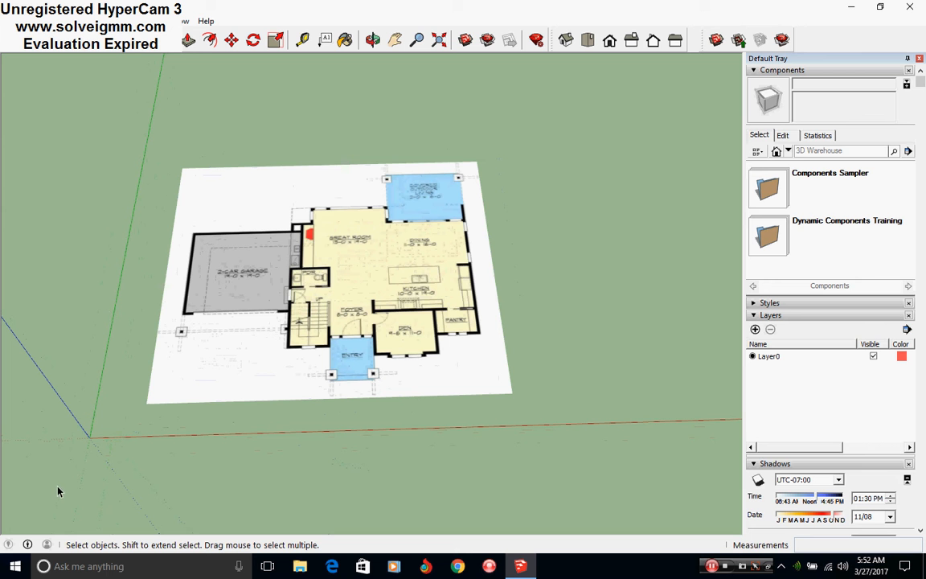
Move the floor plan image about 2' 5 9/16" closer to the origin and switch to the standard top view.
left_click(230, 39)
left_click_drag(335, 261, 321, 272)
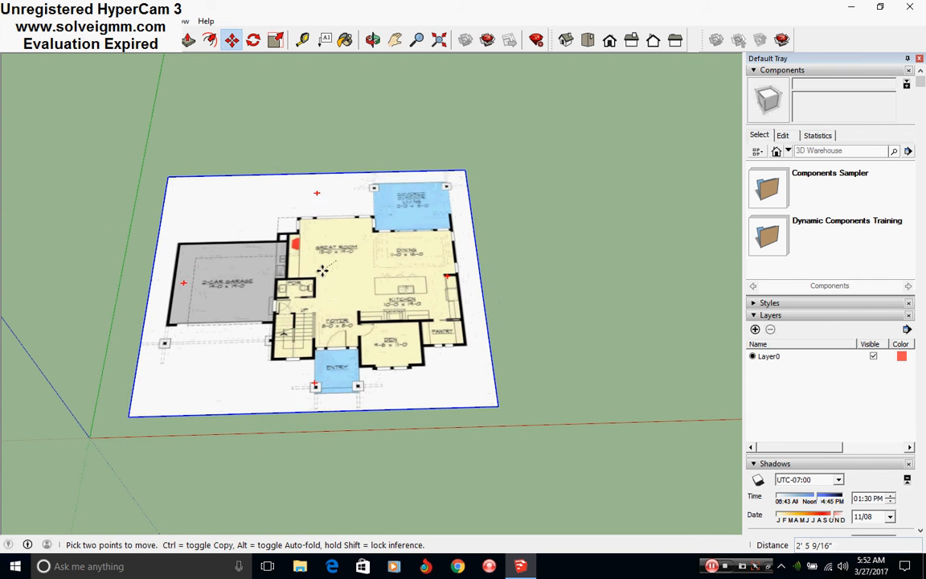
left_click(84, 40)
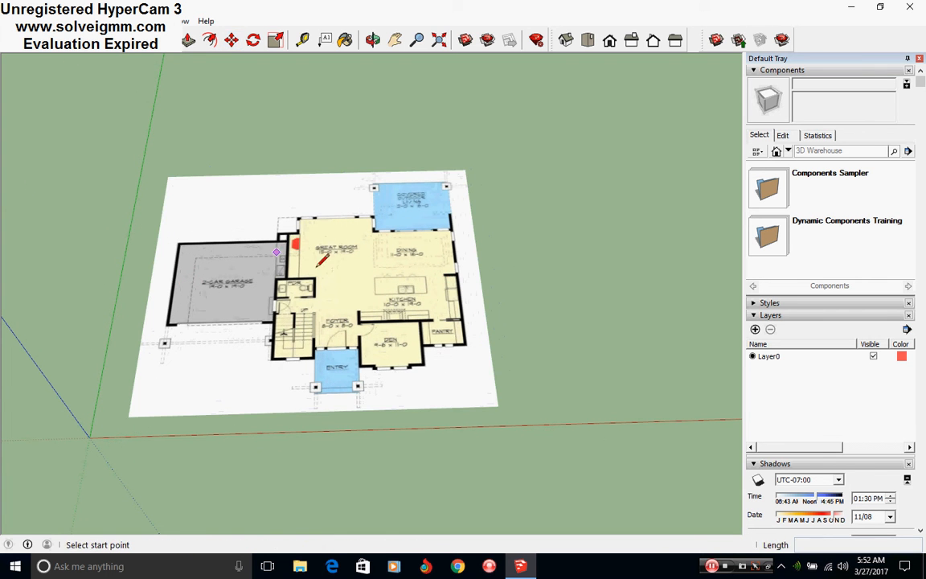
scroll(384, 366, "up", 4)
middle_click_drag(383, 366, 366, 470)
middle_click_drag(314, 324, 376, 418, "shift")
scroll(381, 421, "down", 2)
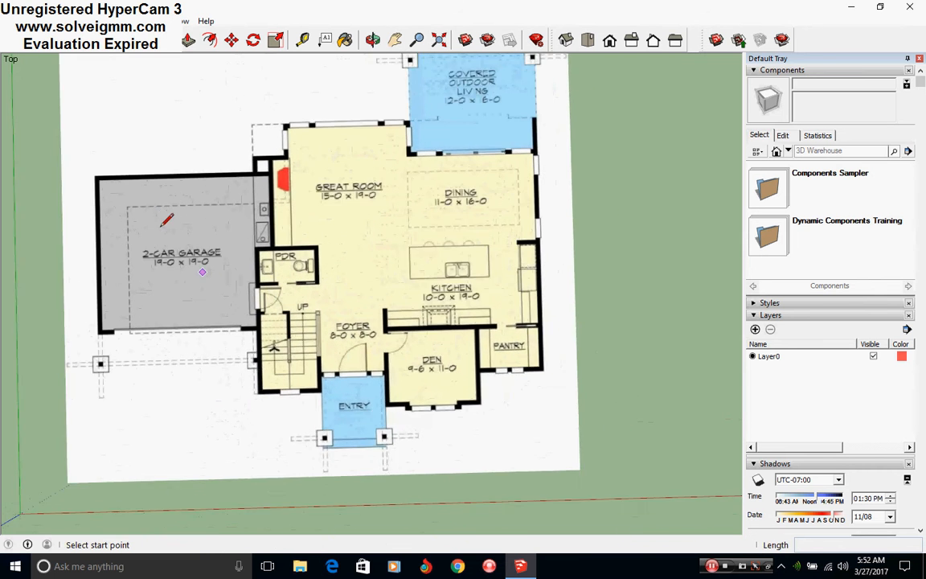
scroll(161, 203, "up", 2)
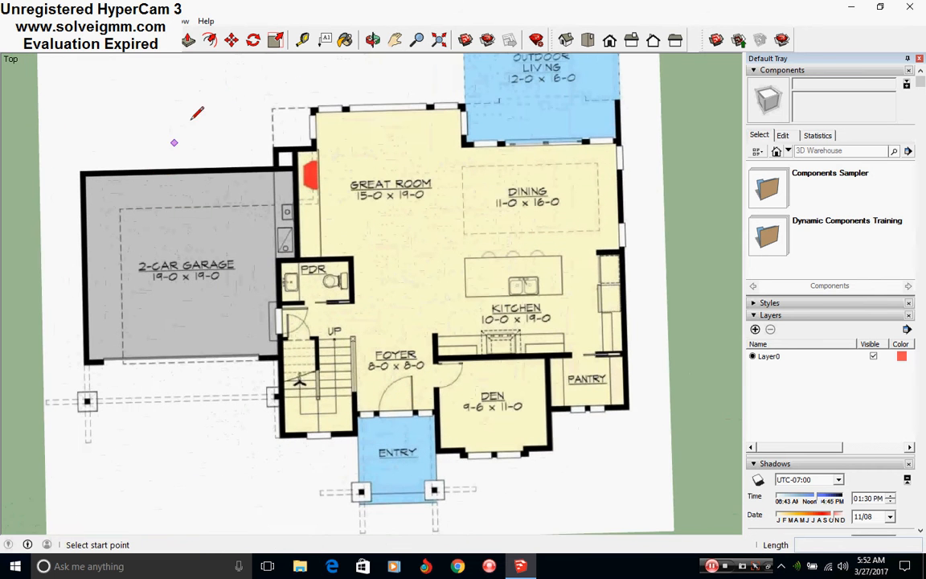
left_click(579, 46)
middle_click_drag(165, 210, 435, 442, "shift")
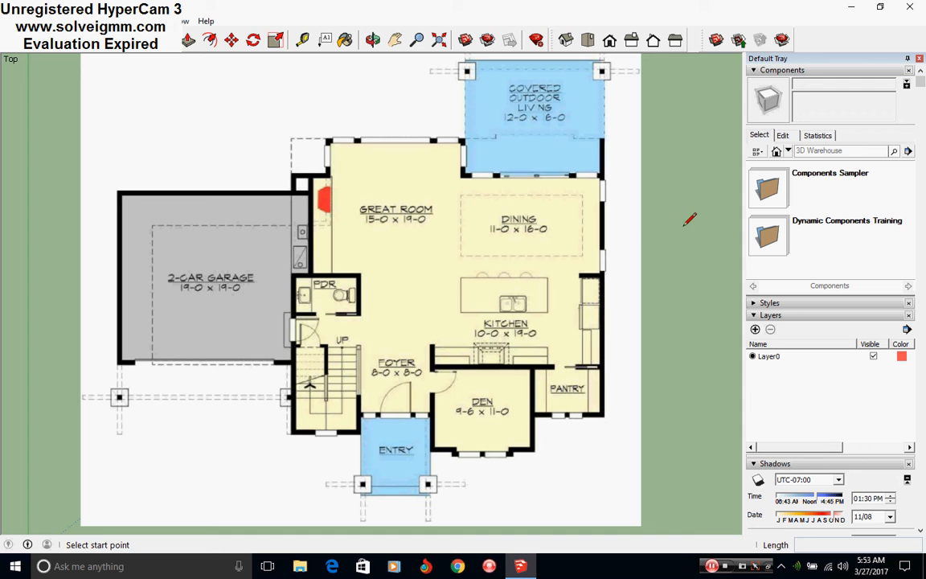
Examine the den on the floor plan, including its printed room dimensions and interior walls.
scroll(504, 420, "up", 2)
scroll(460, 374, "up", 1)
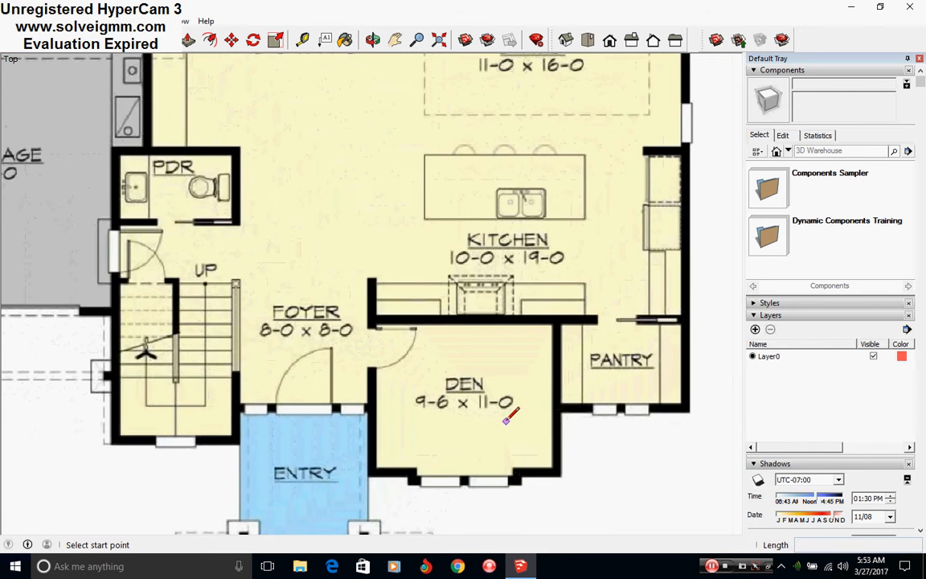
scroll(444, 384, "down", 1)
scroll(463, 390, "up", 3)
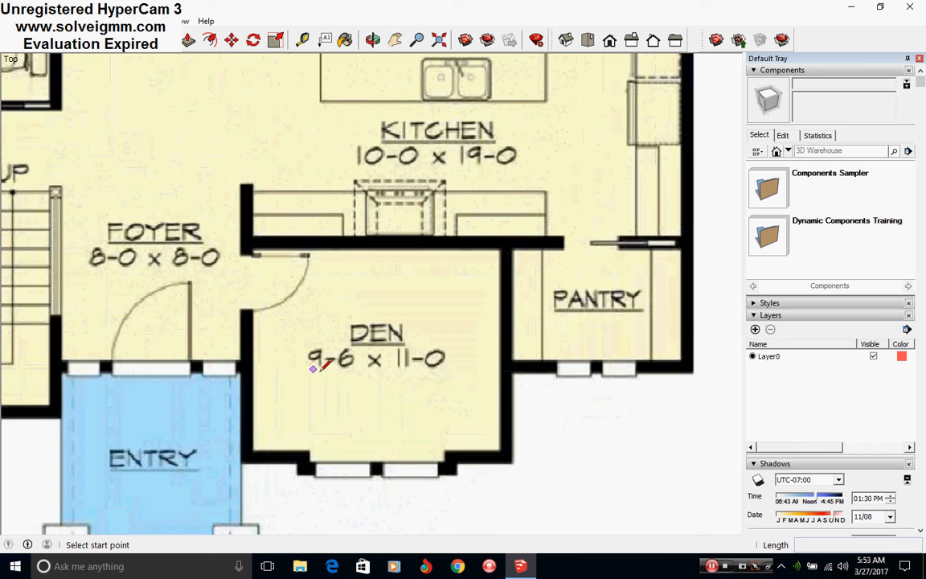
scroll(331, 370, "up", 3)
scroll(502, 363, "up", 1)
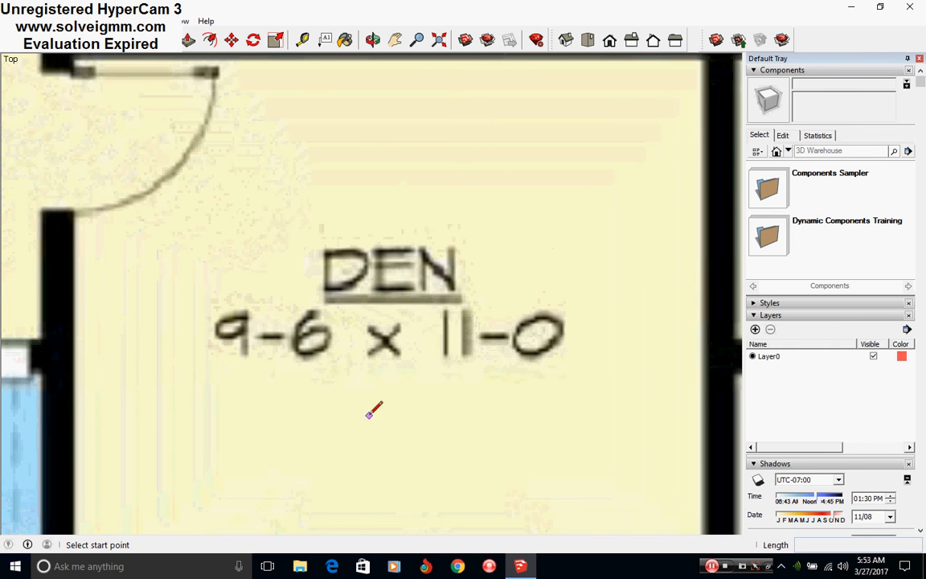
scroll(386, 334, "down", 2)
scroll(386, 334, "down", 6)
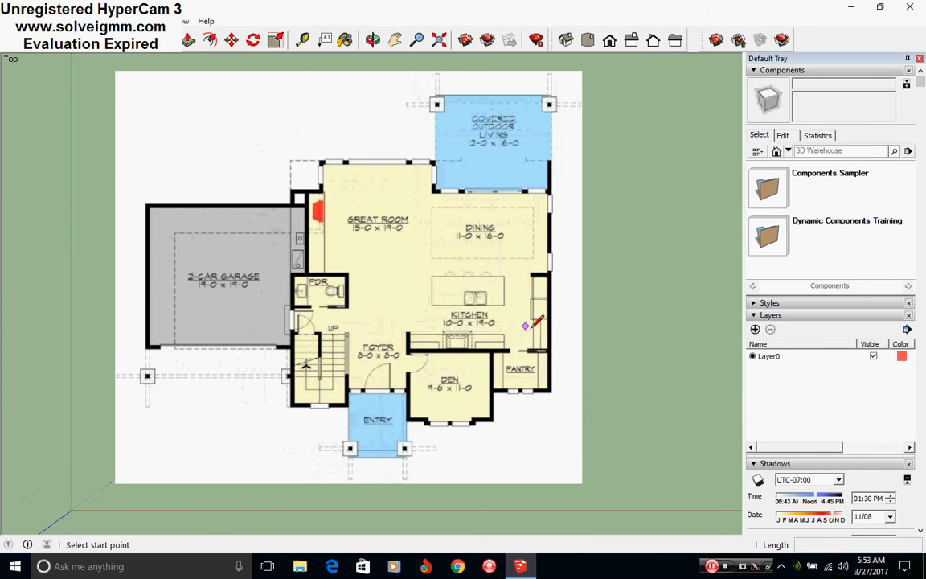
scroll(466, 414, "up", 5)
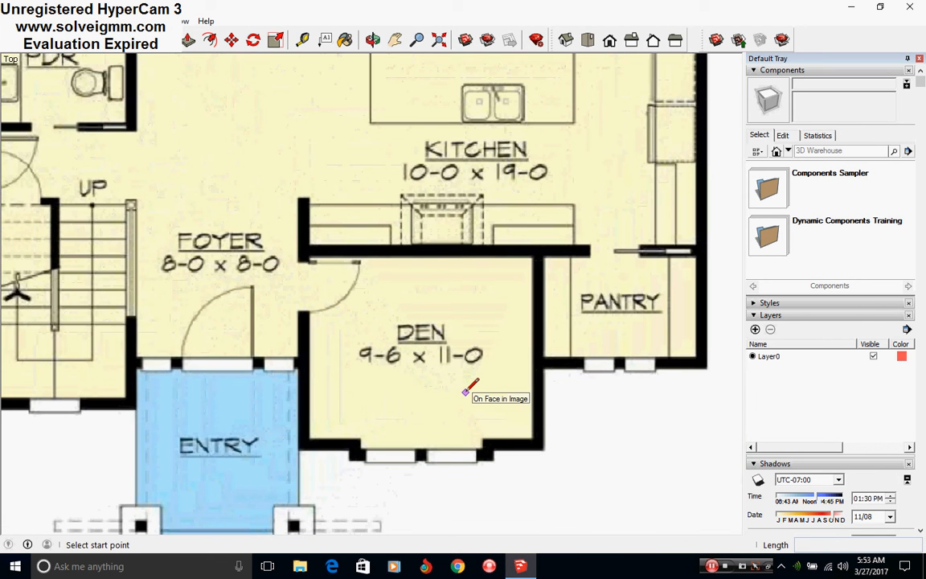
scroll(470, 390, "up", 1)
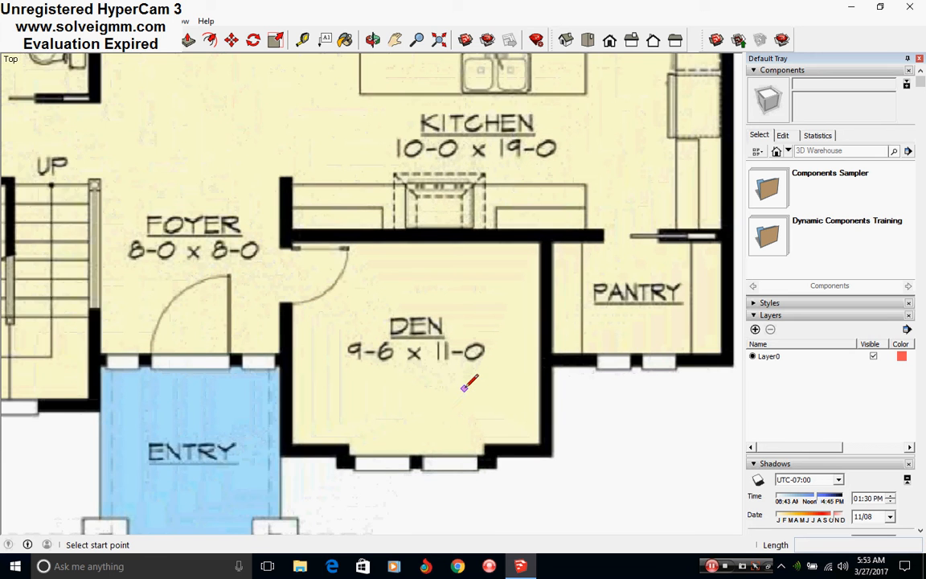
scroll(470, 386, "up", 1)
scroll(465, 389, "up", 1)
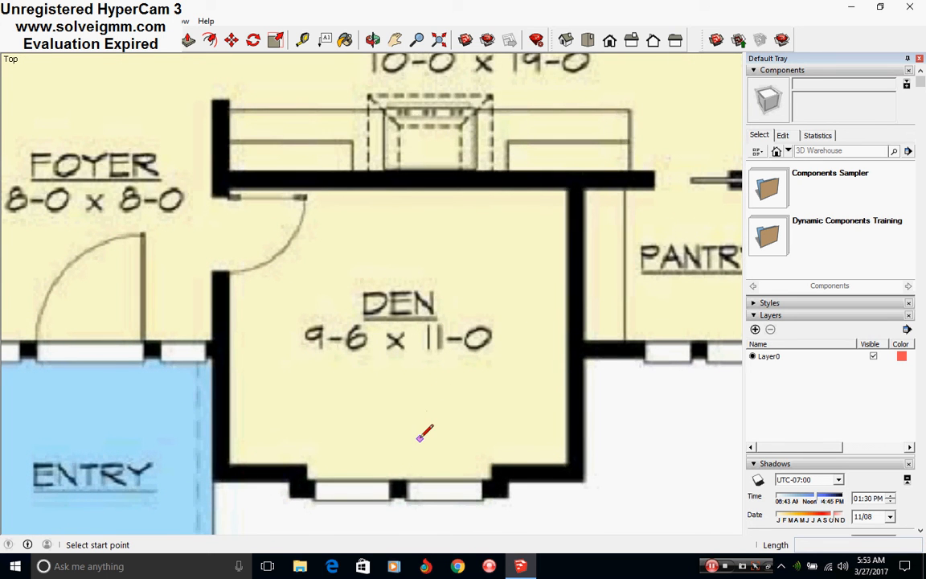
scroll(421, 434, "up", 1)
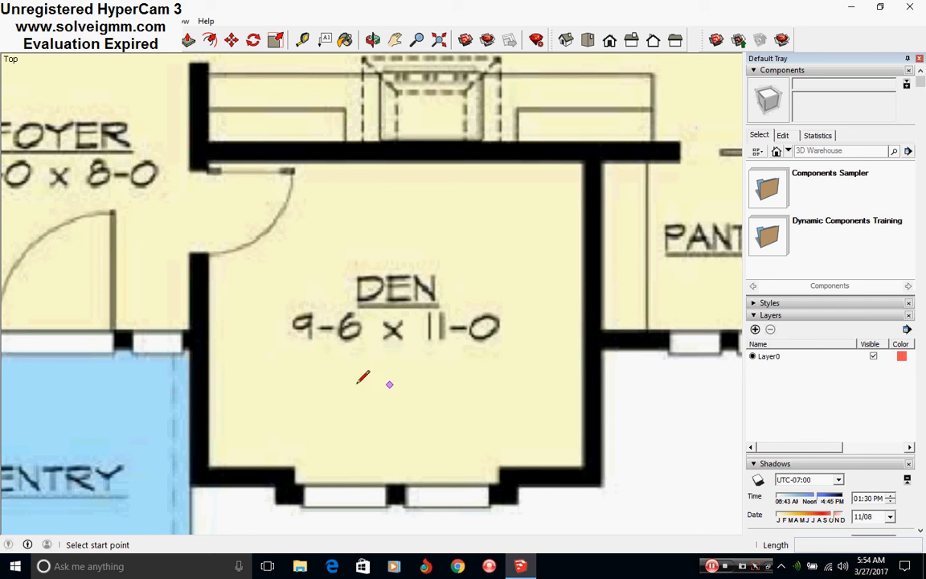
scroll(218, 372, "down", 2)
scroll(358, 460, "up", 2)
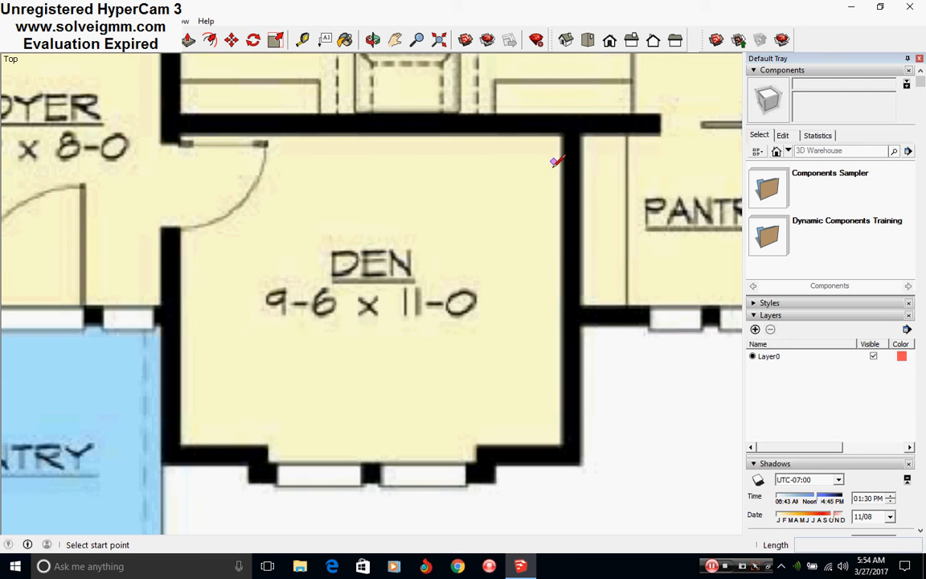
Draw a line about 9 11/16" long down the den's right interior wall from its upper-right corner.
scroll(561, 158, "up", 3)
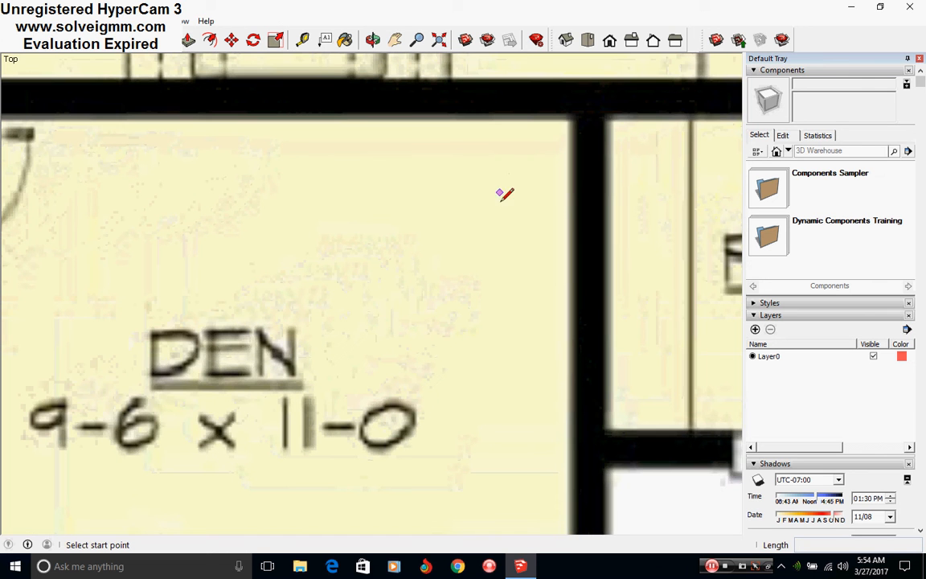
left_click(575, 115)
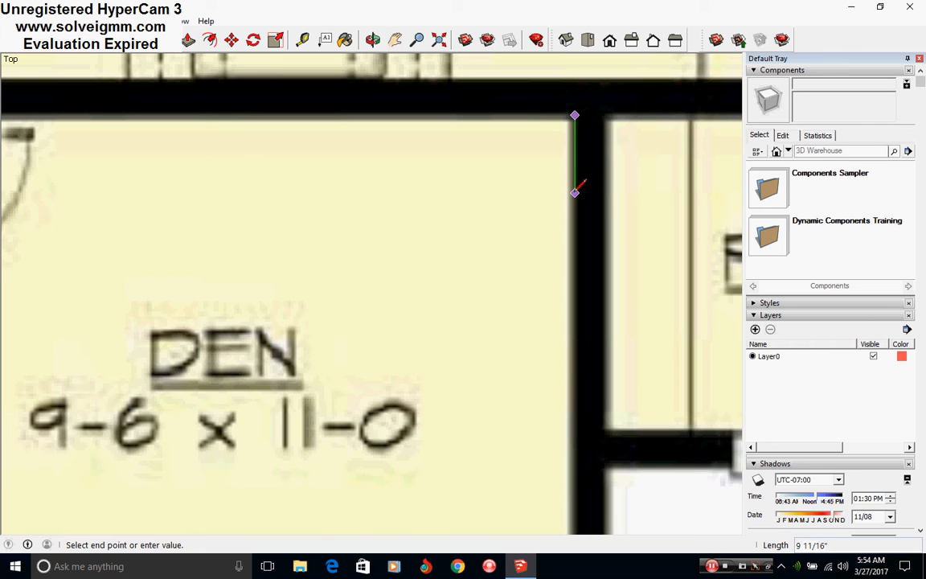
left_click(575, 193)
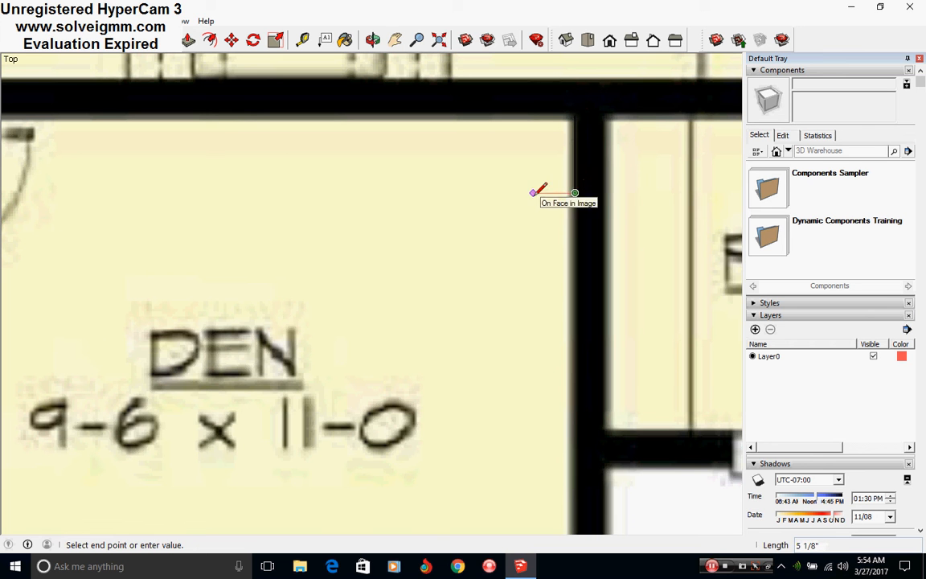
key("Escape")
Draw a line about 7' 3 3/16" long along the den's upper interior wall, from the right corner to the left corner.
left_click(574, 115)
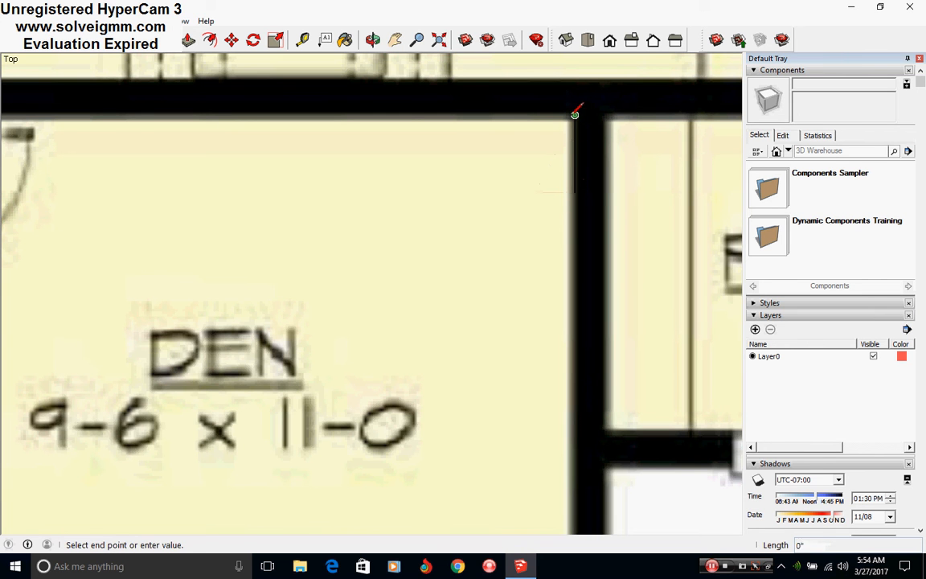
scroll(661, 149, "down", 3)
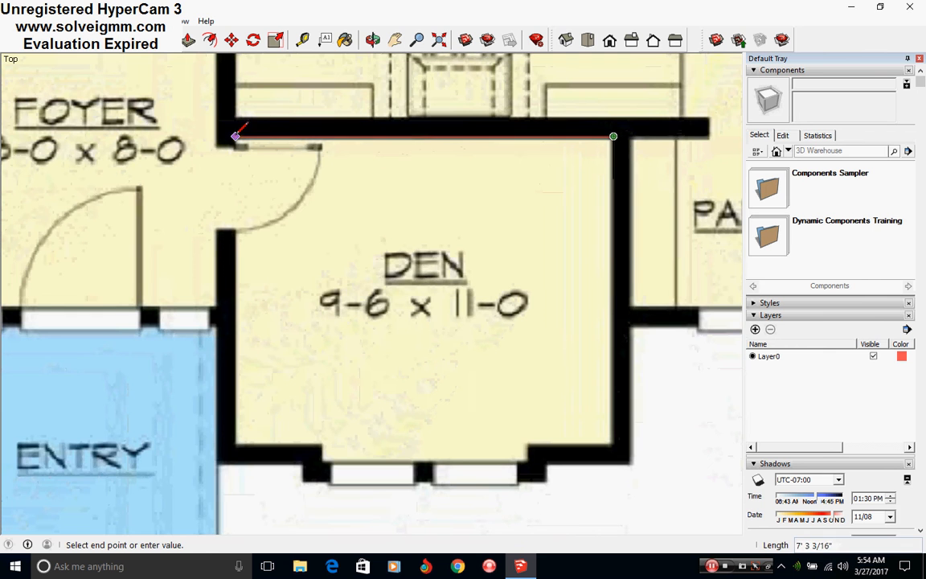
scroll(241, 134, "up", 1)
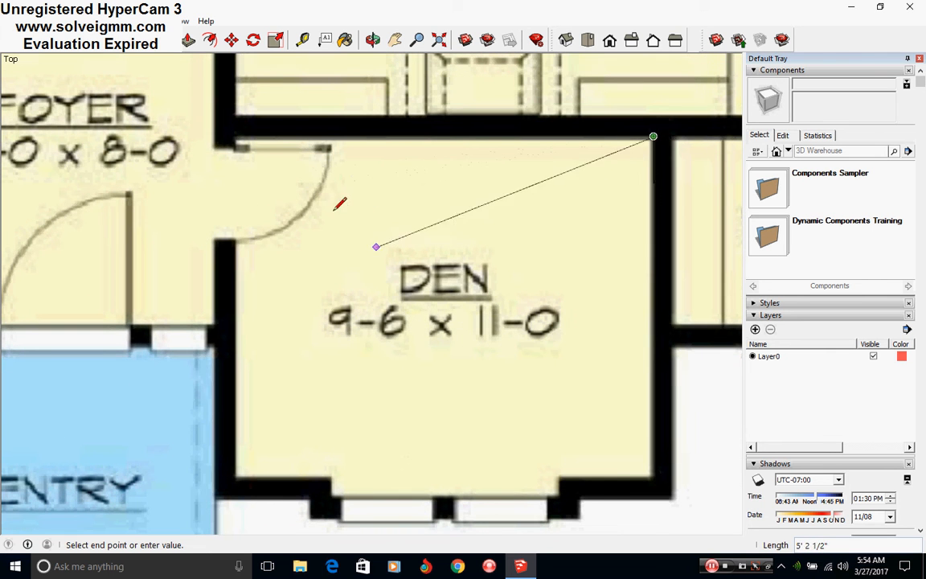
scroll(236, 141, "up", 3)
scroll(232, 161, "down", 3)
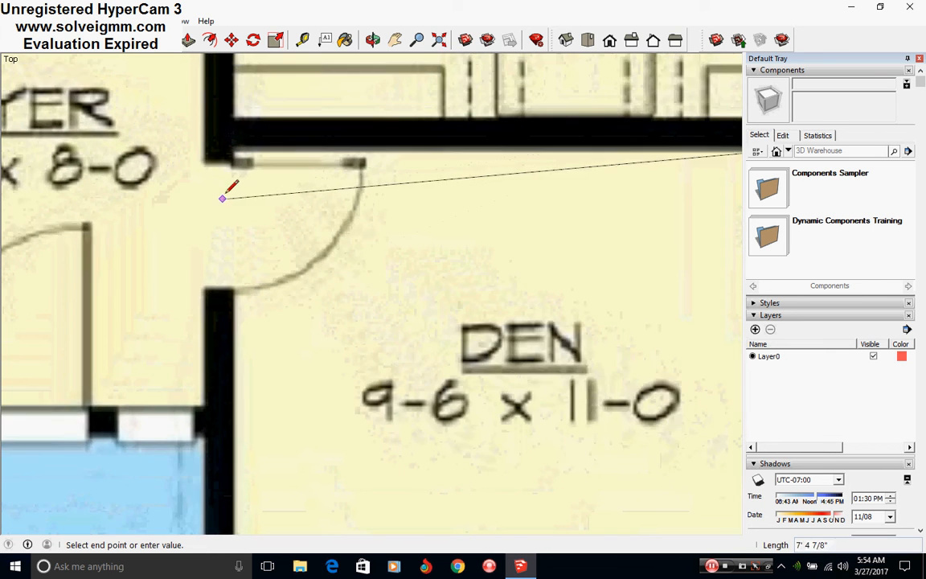
scroll(239, 174, "up", 4)
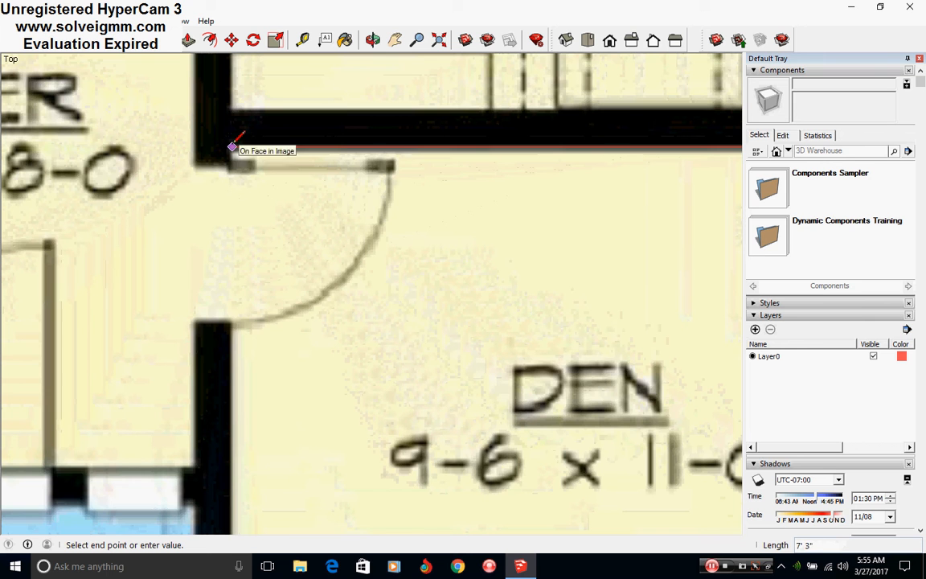
scroll(231, 147, "up", 2)
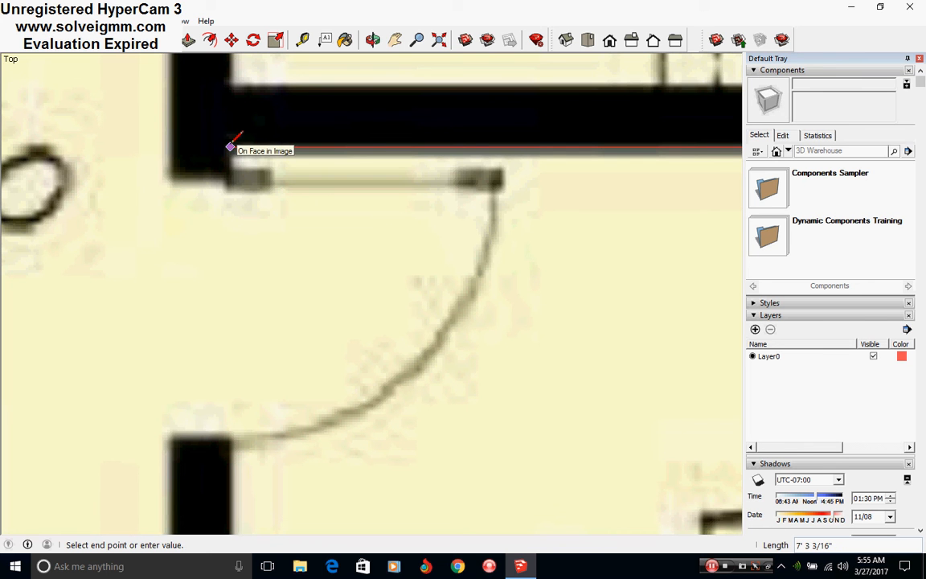
left_click(230, 147)
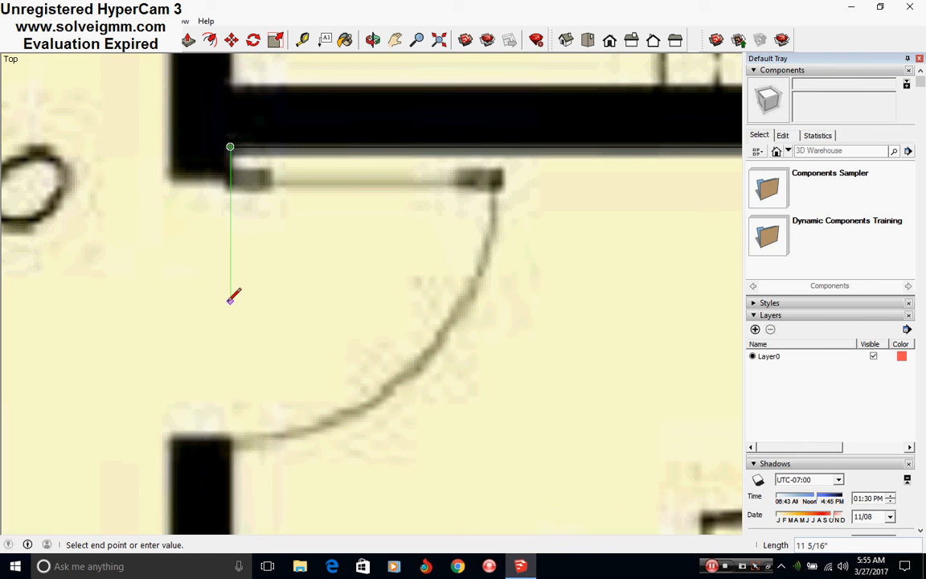
Draw a line about 1' 1 7/8" long down the den's left interior wall from its upper-left corner, then end the line chain.
scroll(231, 301, "down", 3)
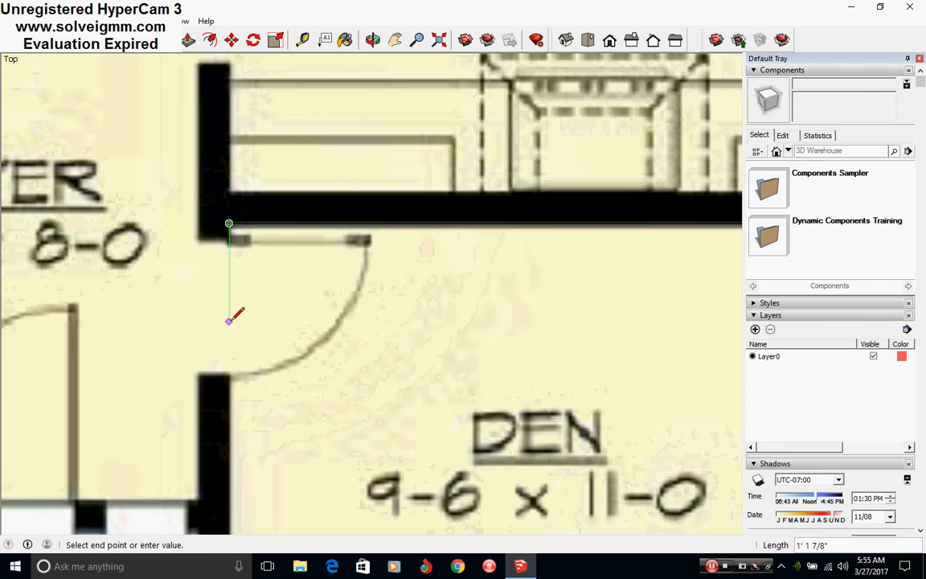
scroll(230, 320, "down", 6)
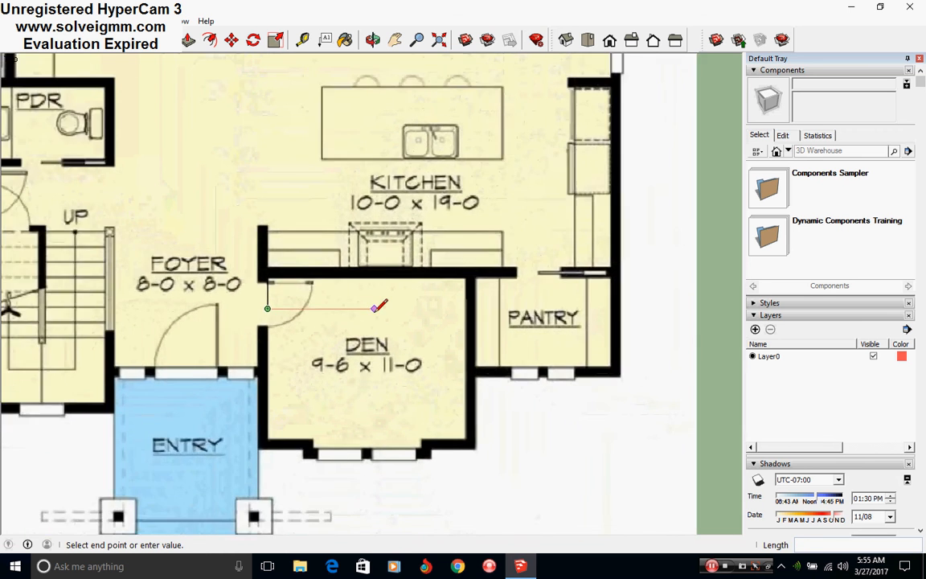
scroll(460, 317, "down", 3)
scroll(352, 258, "up", 3)
scroll(480, 356, "down", 3)
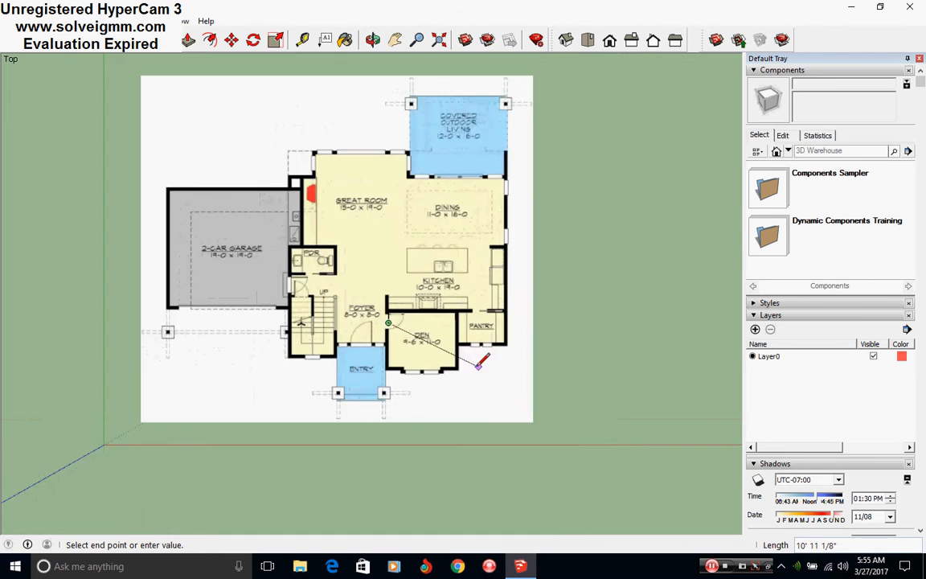
scroll(427, 329, "up", 3)
key("Escape")
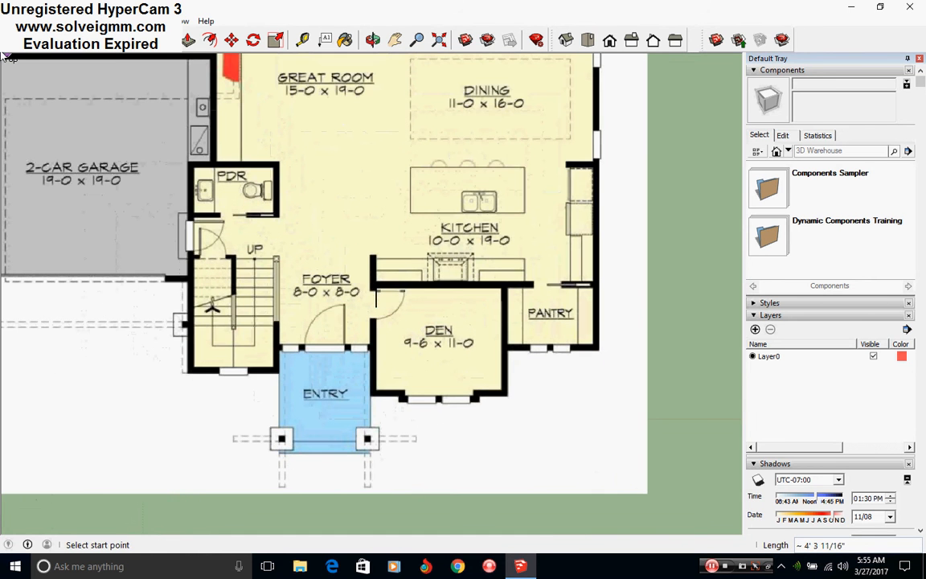
Combine the floor plan image and the traced den lines into one group.
key("space")
scroll(560, 239, "down", 4)
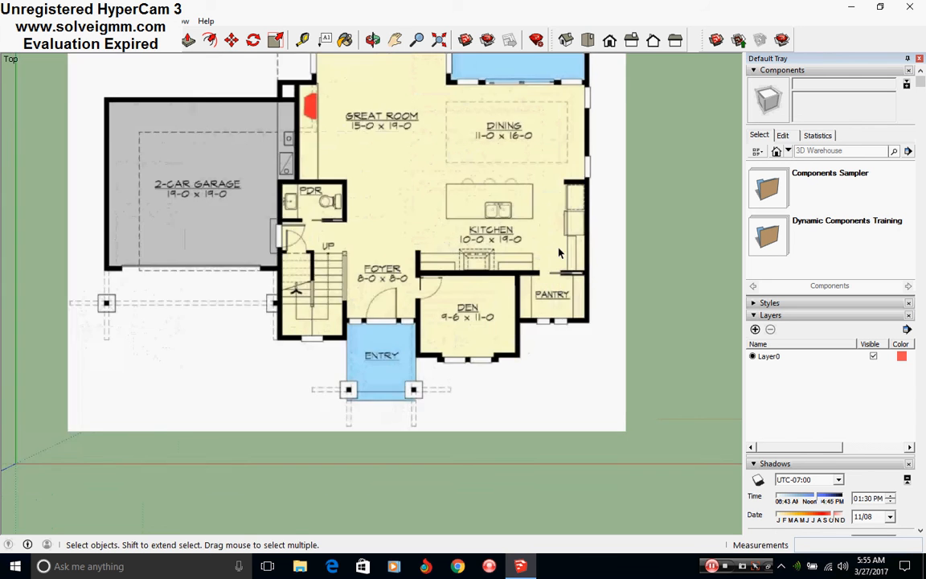
scroll(531, 348, "up", 2)
scroll(487, 372, "down", 2)
scroll(518, 318, "up", 2)
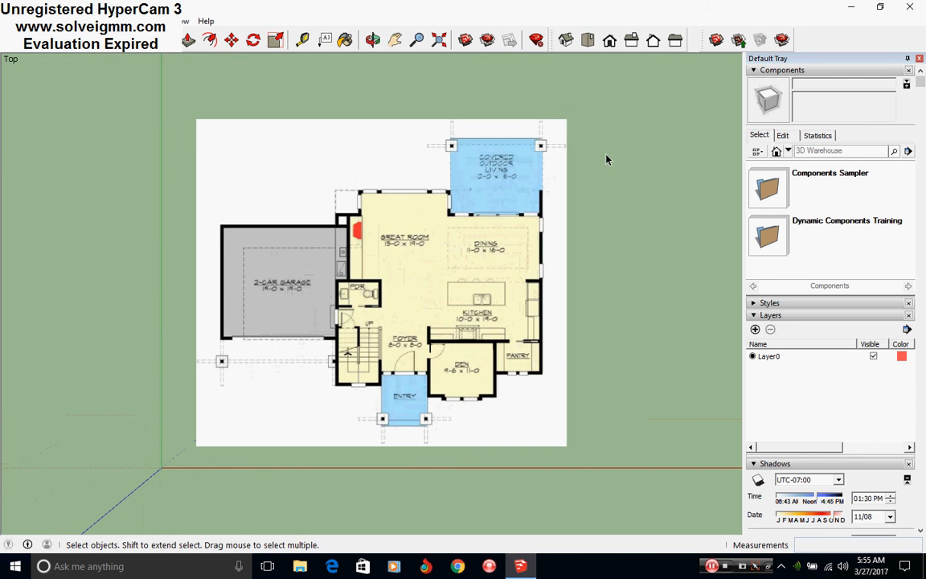
left_click_drag(148, 467, 177, 465)
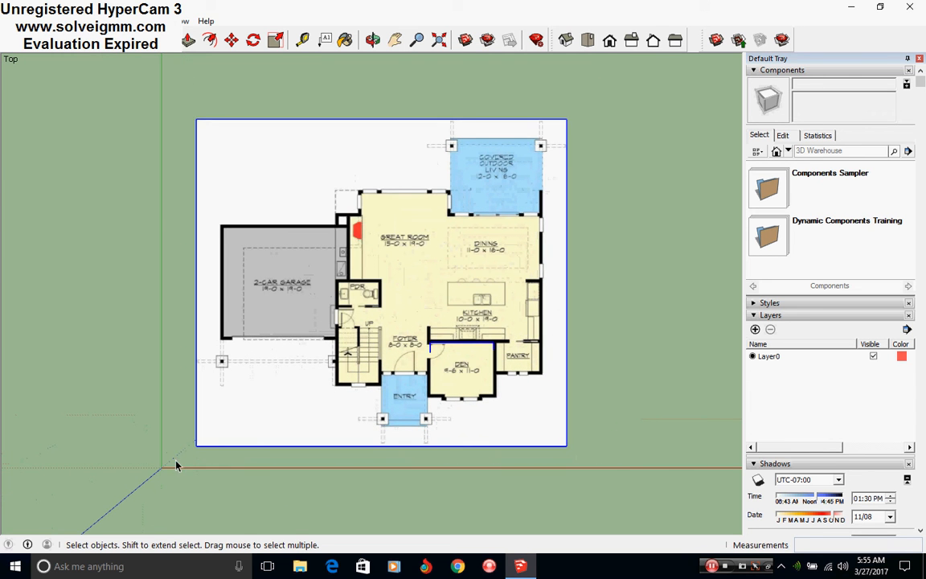
scroll(458, 383, "up", 2)
right_click(425, 258)
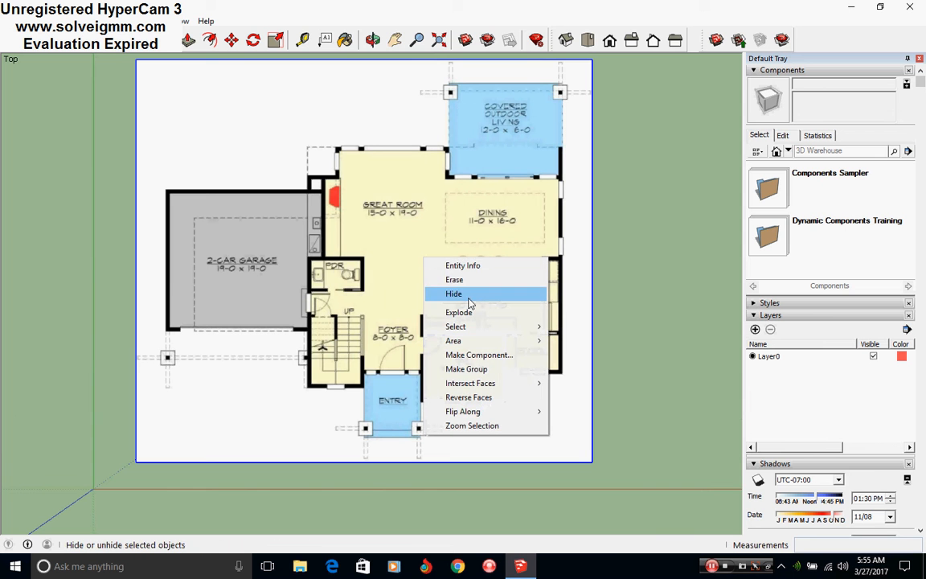
left_click(478, 369)
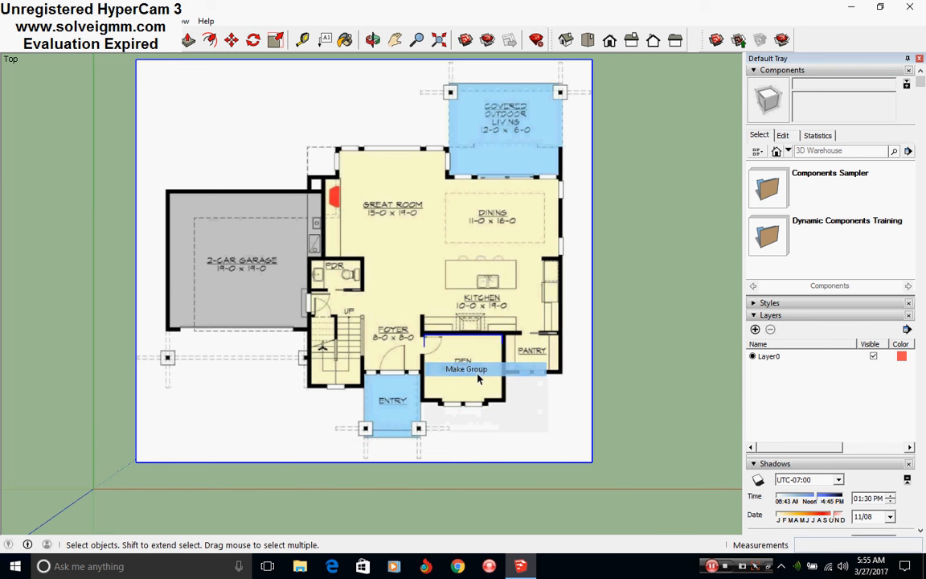
left_click(616, 321)
left_click(75, 44)
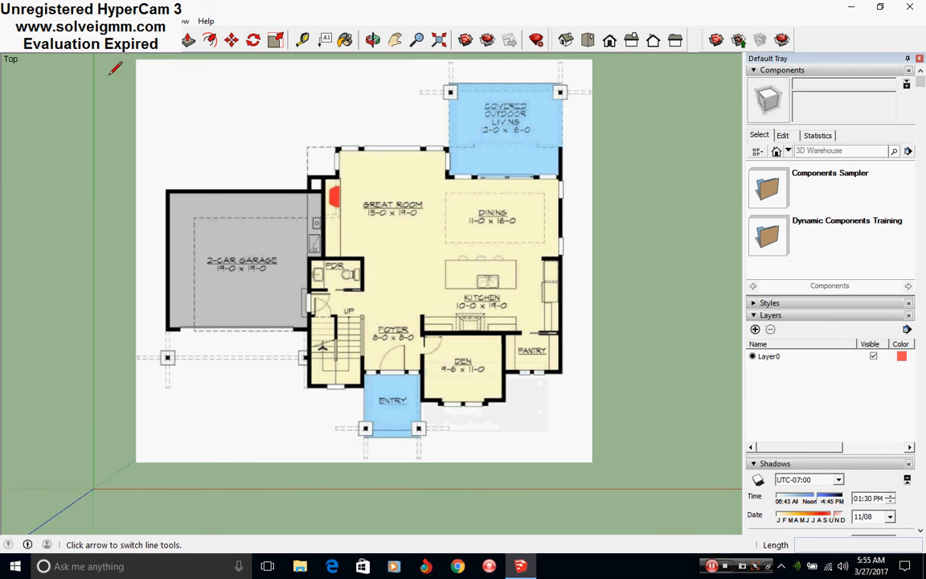
scroll(515, 404, "up", 2)
scroll(514, 404, "up", 1)
scroll(449, 278, "down", 1)
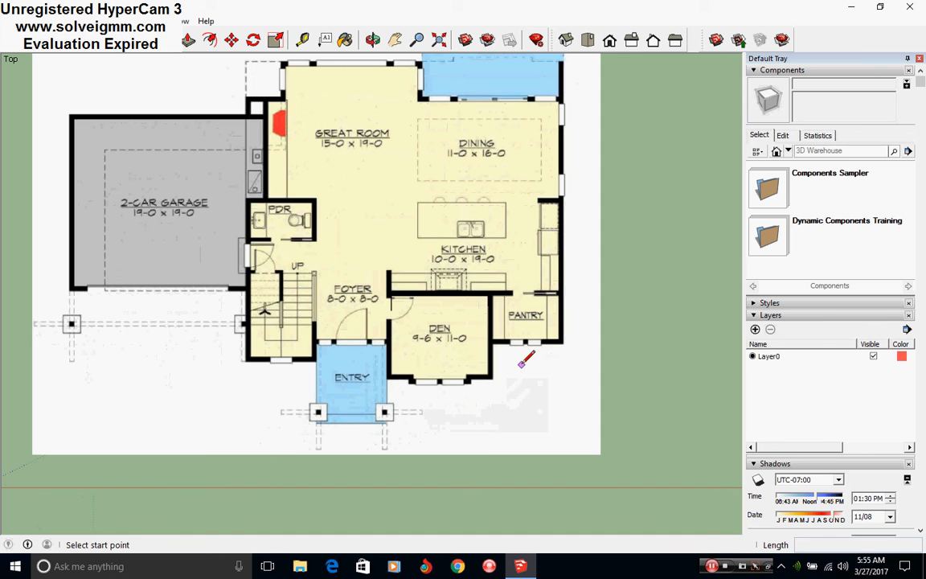
scroll(428, 306, "up", 4)
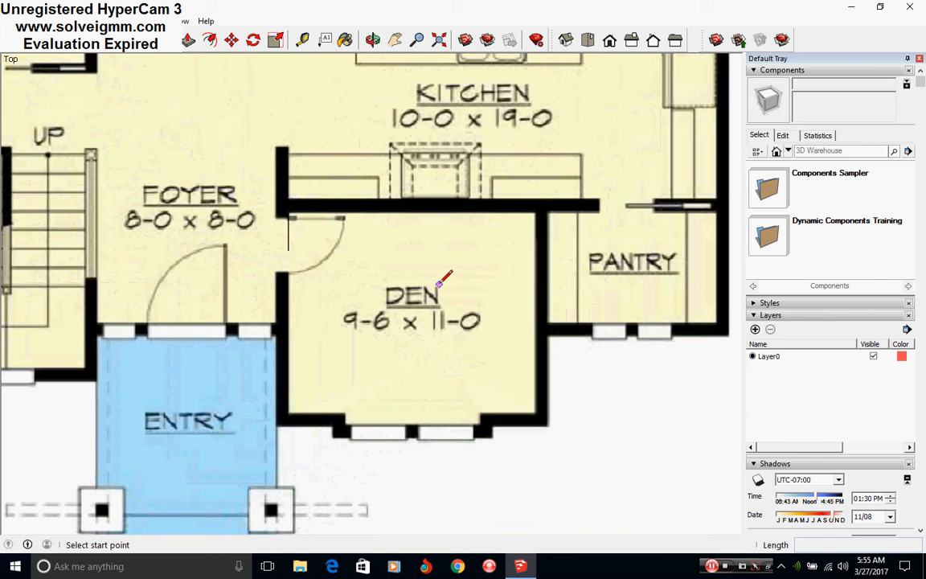
scroll(438, 286, "up", 3)
left_click(543, 170)
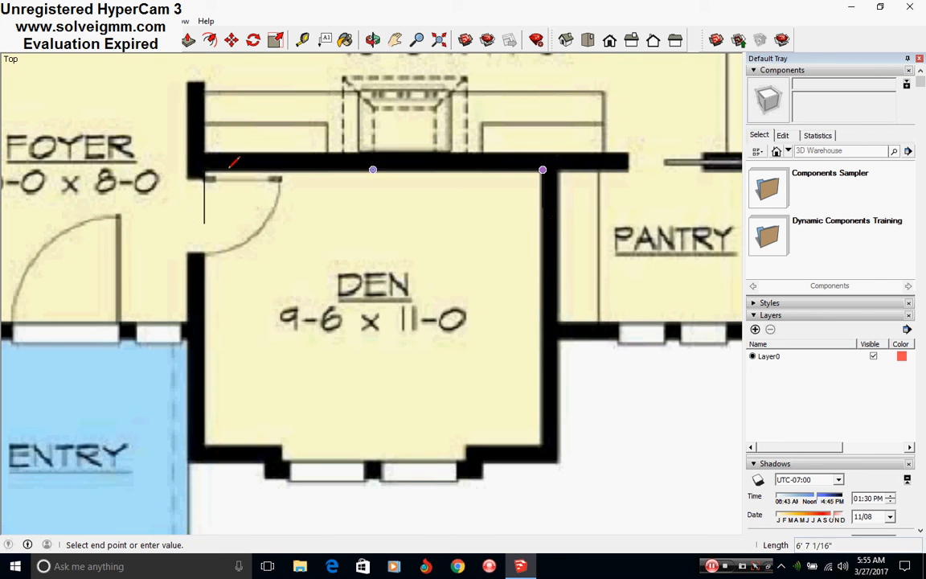
left_click(205, 170)
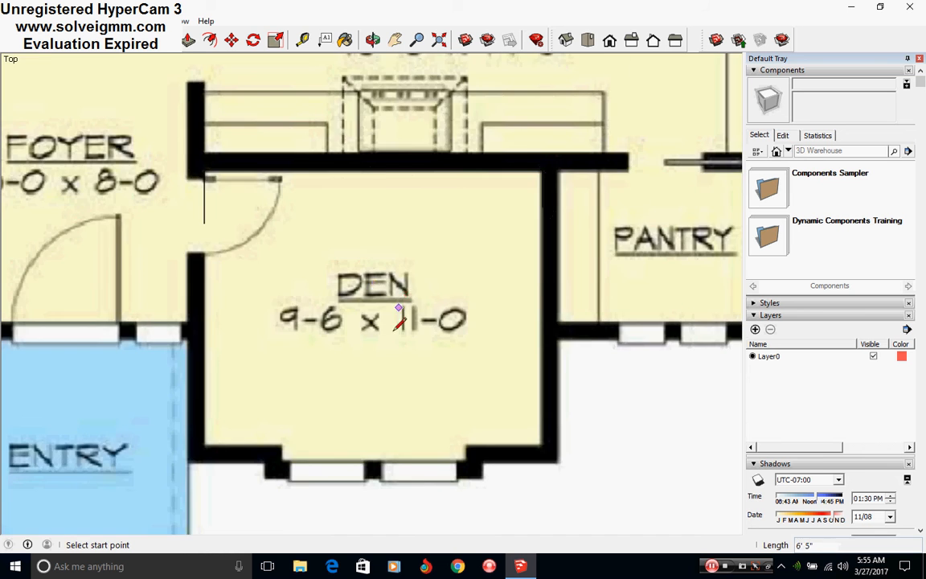
Open the floor plan group for editing.
scroll(398, 318, "down", 6)
right_click(462, 338)
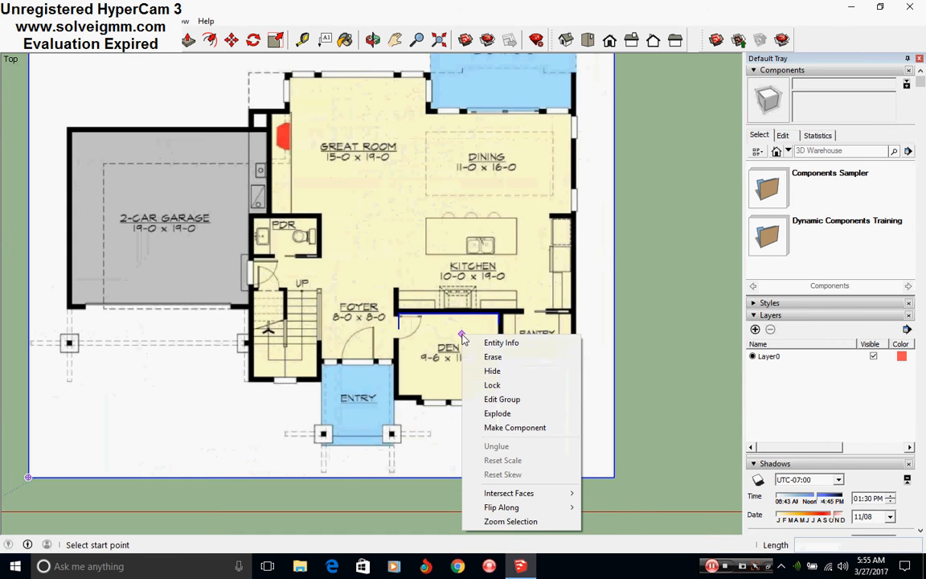
left_click(504, 399)
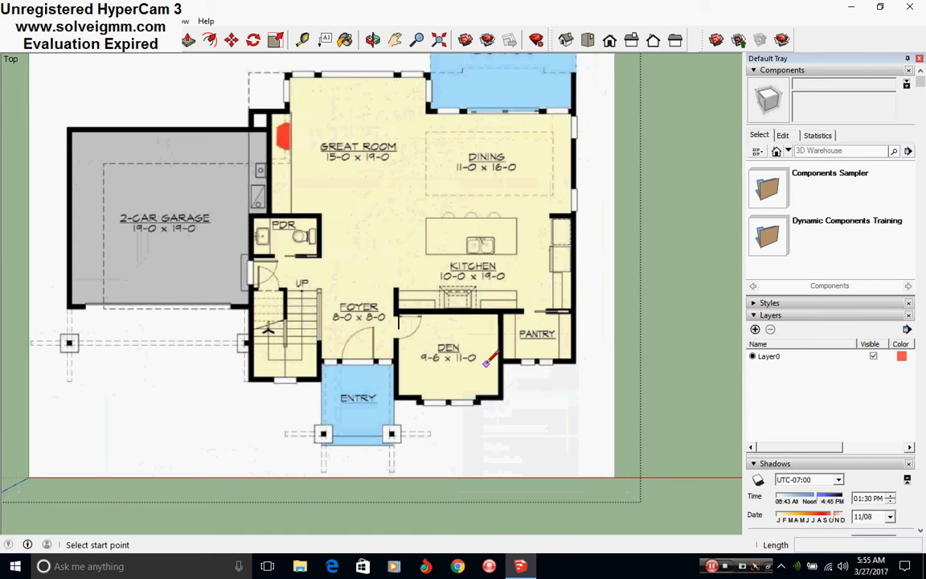
Measure the den's upper interior wall from corner to corner and resize the open group so that the wall is 11' long.
scroll(486, 364, "up", 3)
middle_click_drag(486, 363, 450, 366)
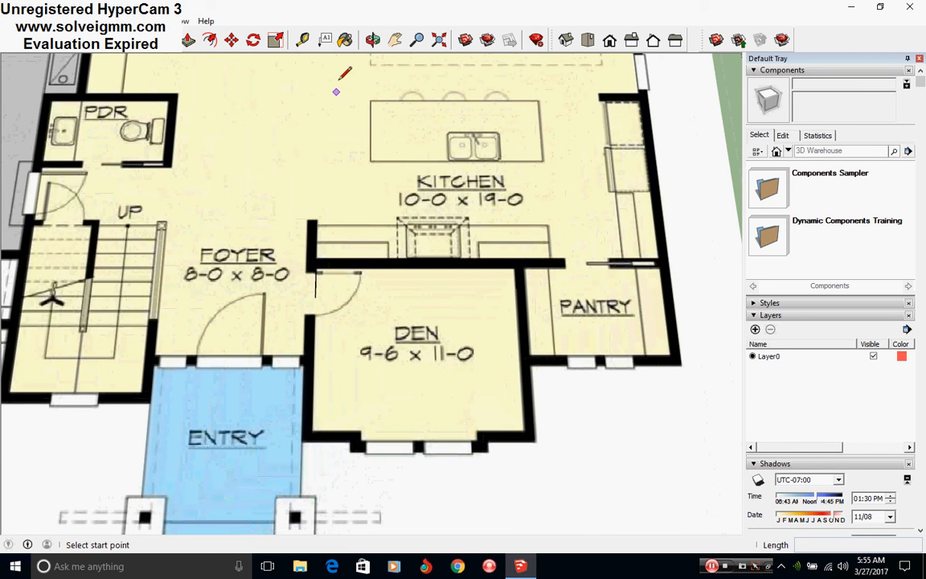
left_click(303, 42)
scroll(326, 259, "up", 3)
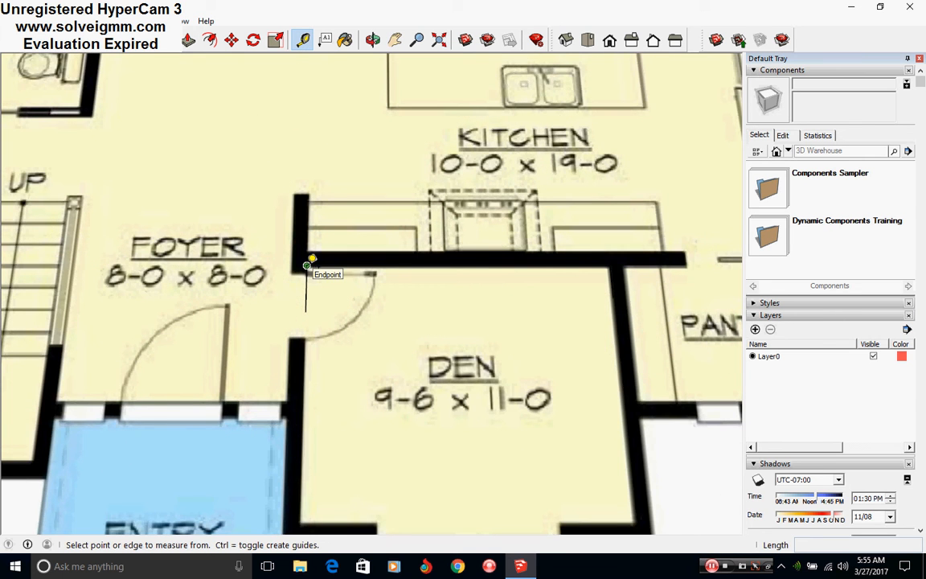
scroll(307, 263, "up", 2)
left_click(306, 265)
scroll(301, 267, "down", 3)
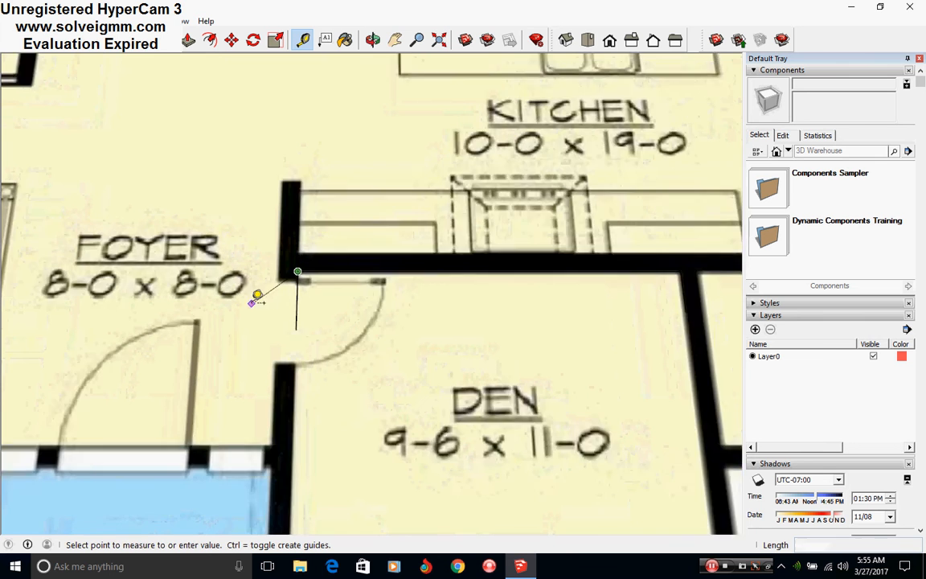
scroll(526, 297, "up", 2)
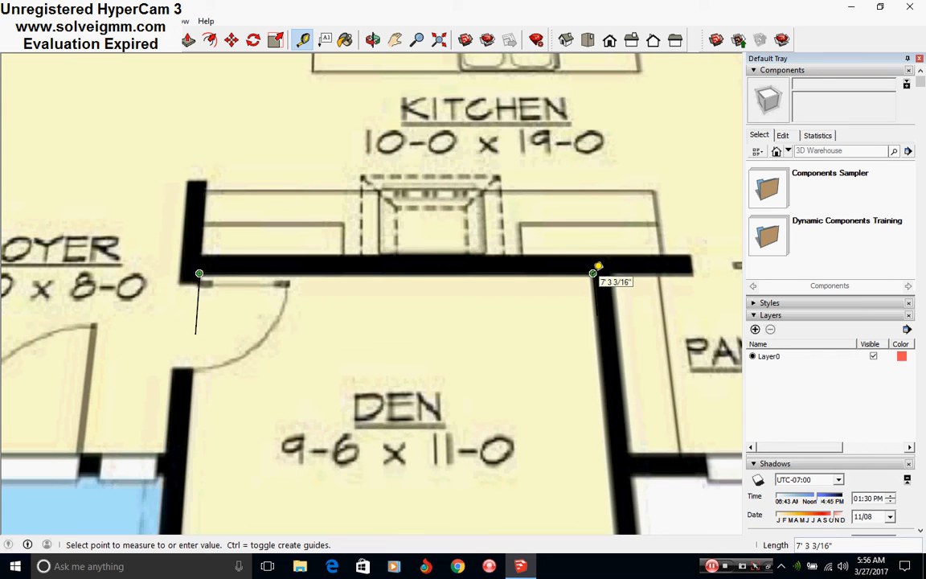
left_click(599, 266)
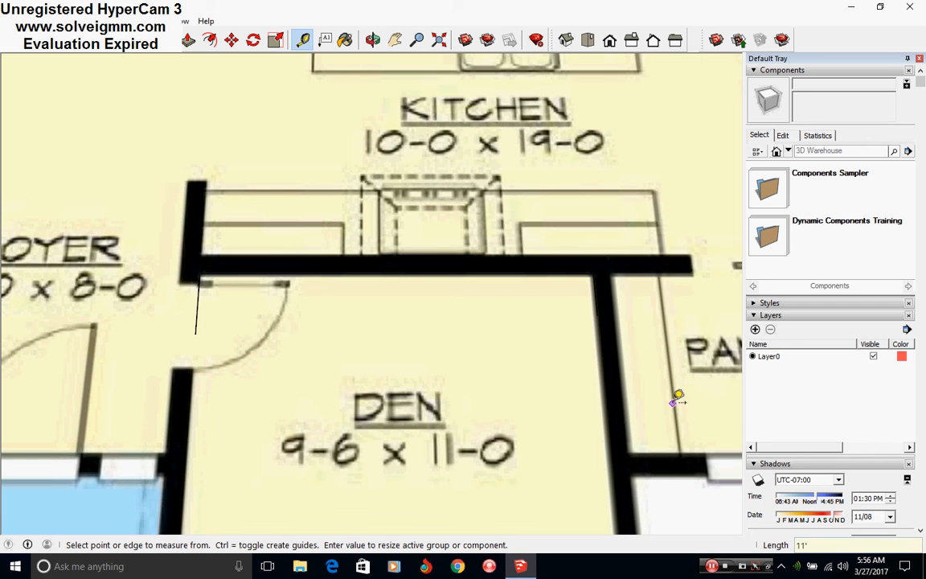
key("Return")
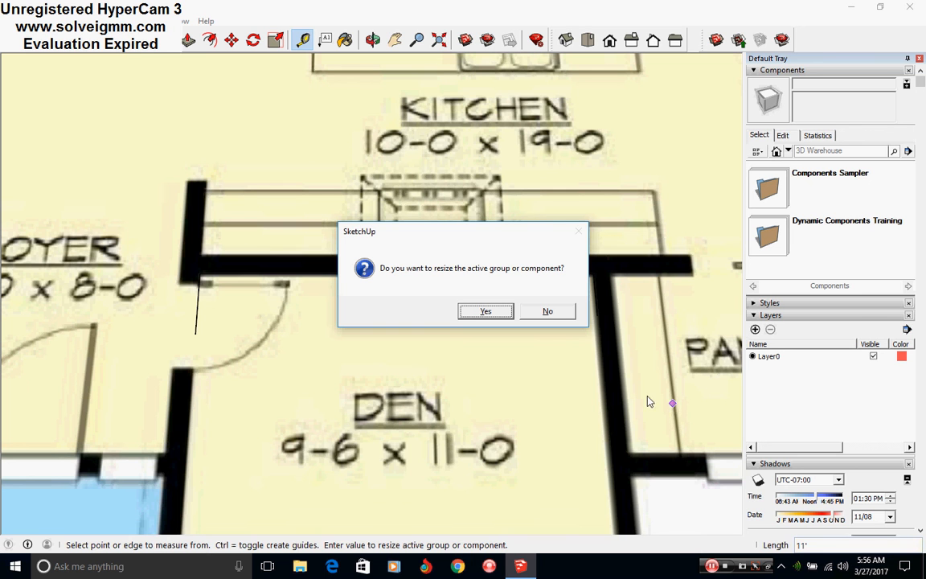
left_click(484, 313)
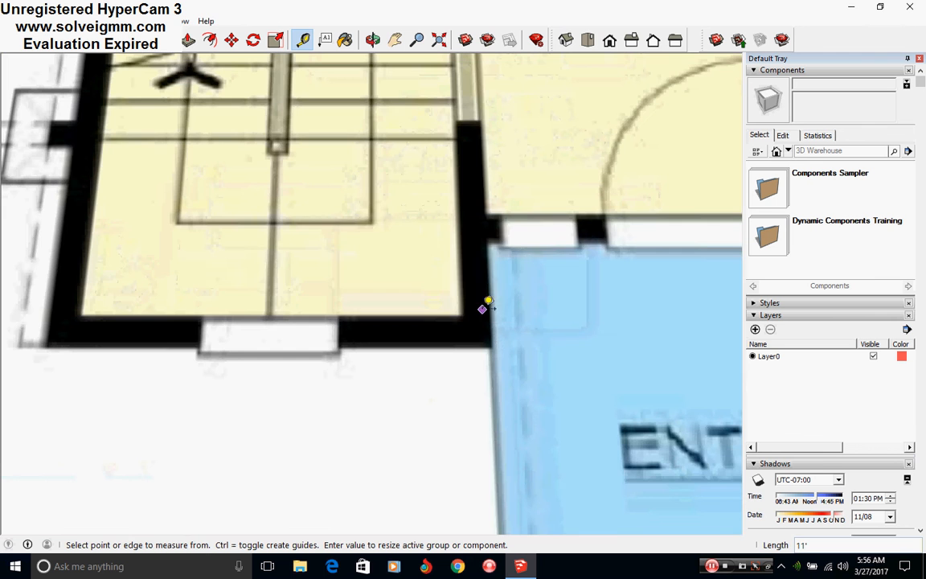
Close the resized floor plan group.
scroll(486, 342, "down", 5)
scroll(488, 347, "down", 6)
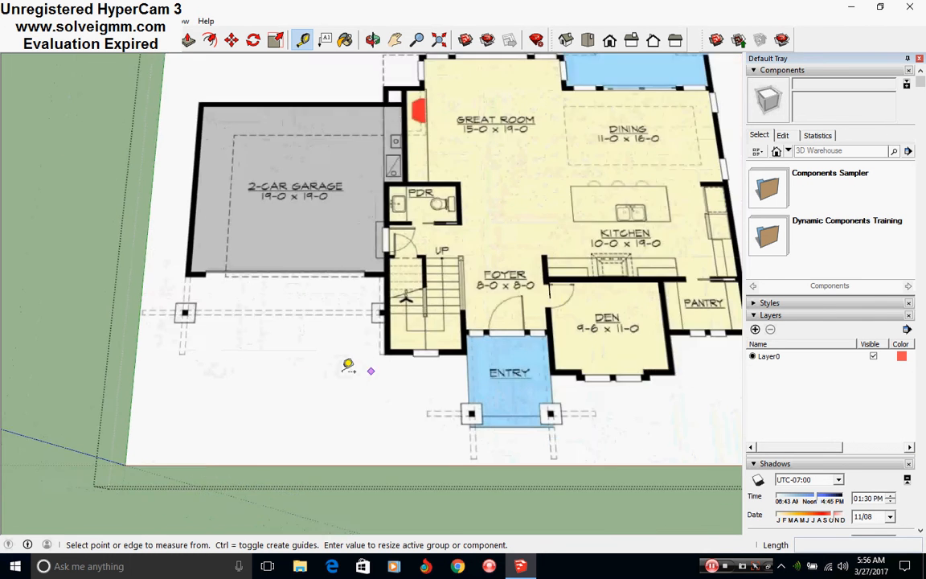
scroll(428, 367, "up", 2)
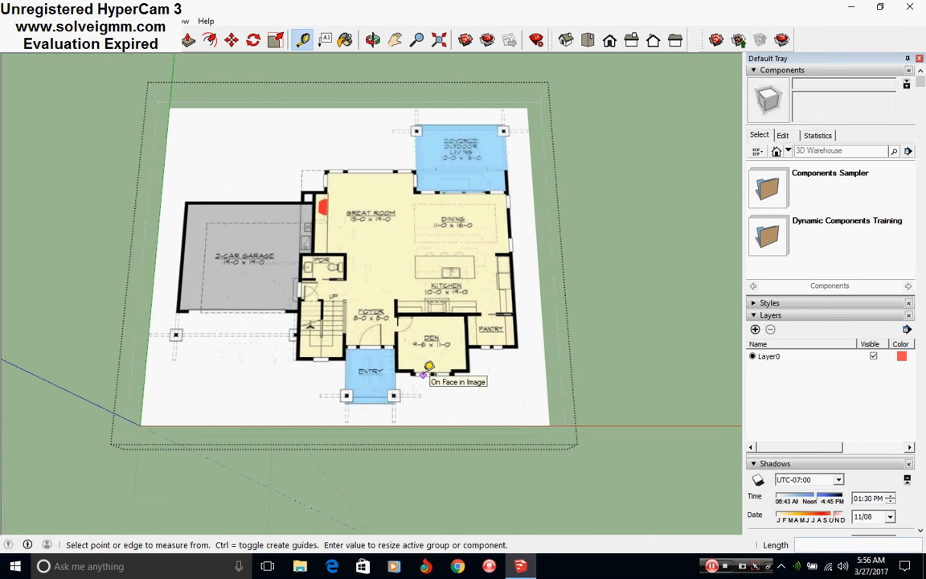
left_click(85, 41)
right_click(78, 214)
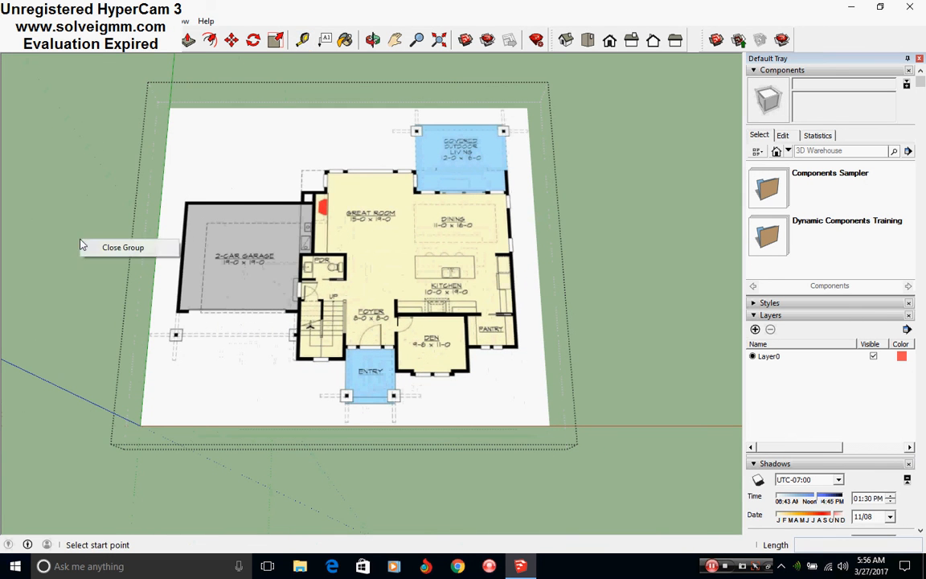
left_click(109, 224)
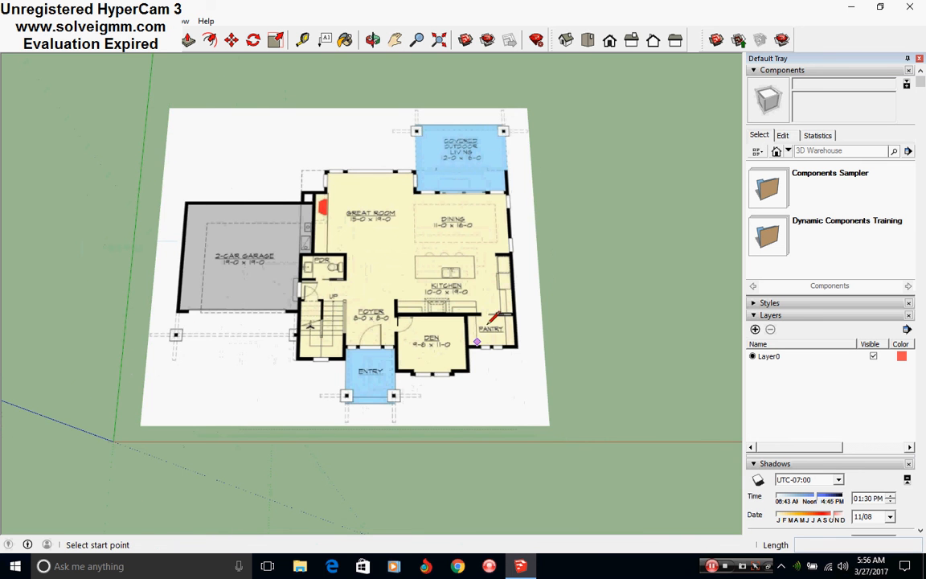
Draw a 9' line down the den's right interior wall from its upper-right corner to its lower-right corner.
scroll(454, 305, "up", 6)
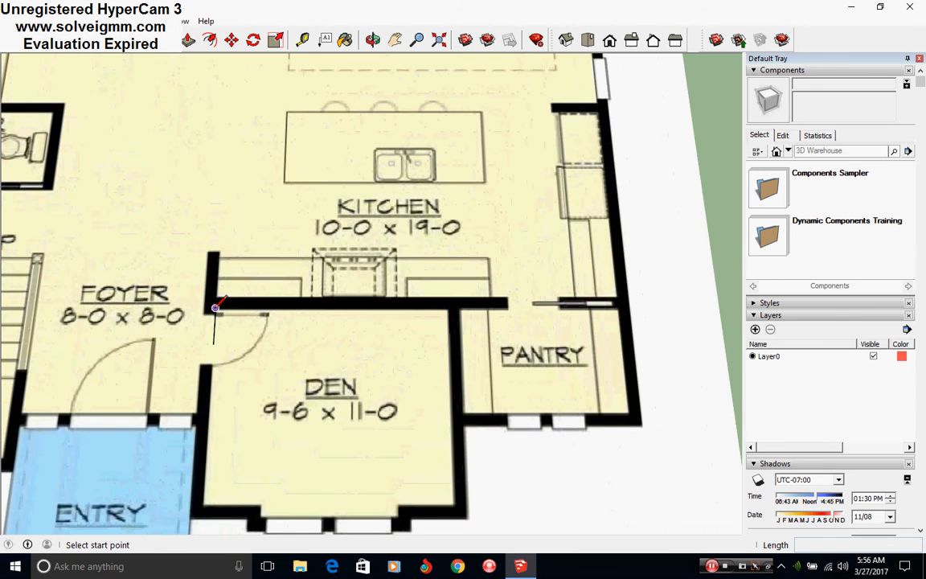
scroll(477, 289, "down", 4)
scroll(453, 377, "up", 2)
key("o")
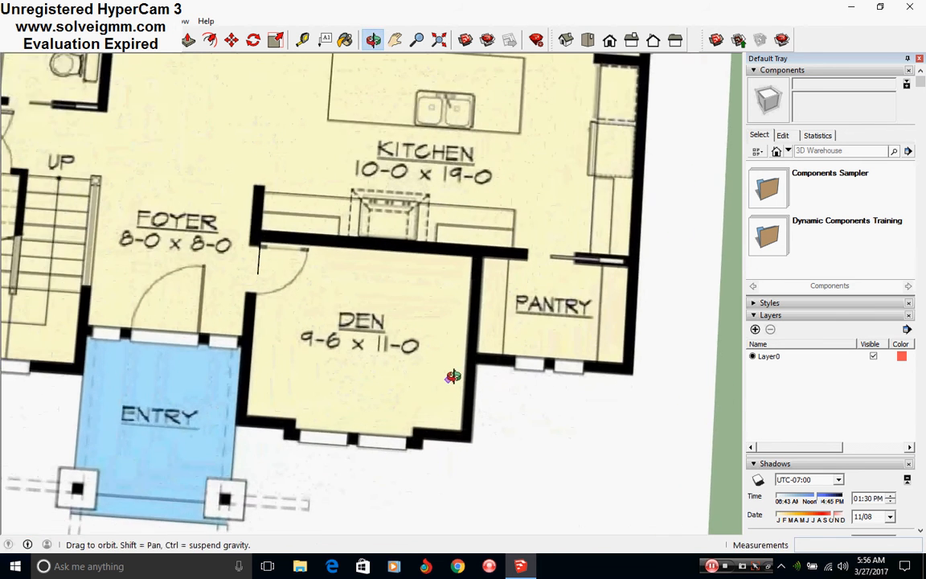
scroll(452, 376, "down", 5)
key("l")
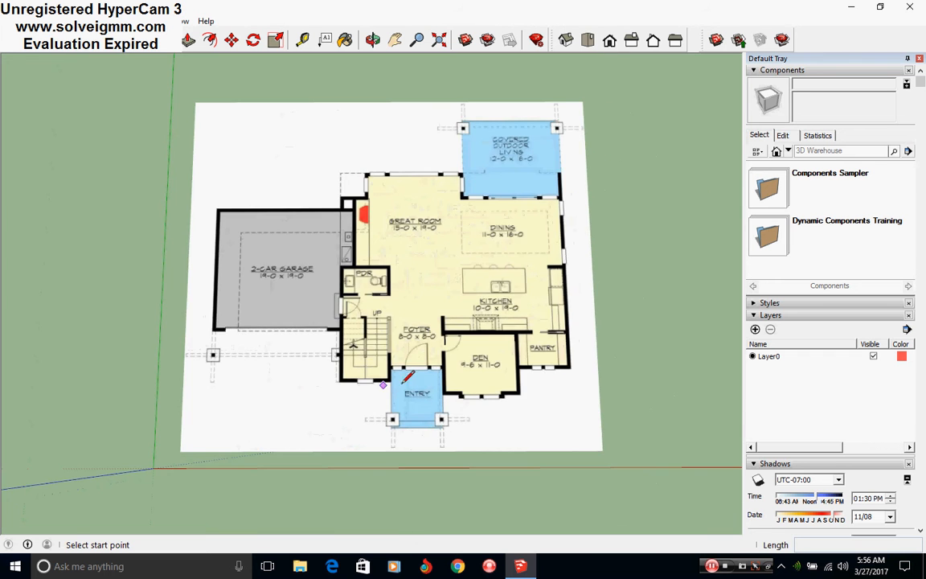
scroll(529, 385, "up", 6)
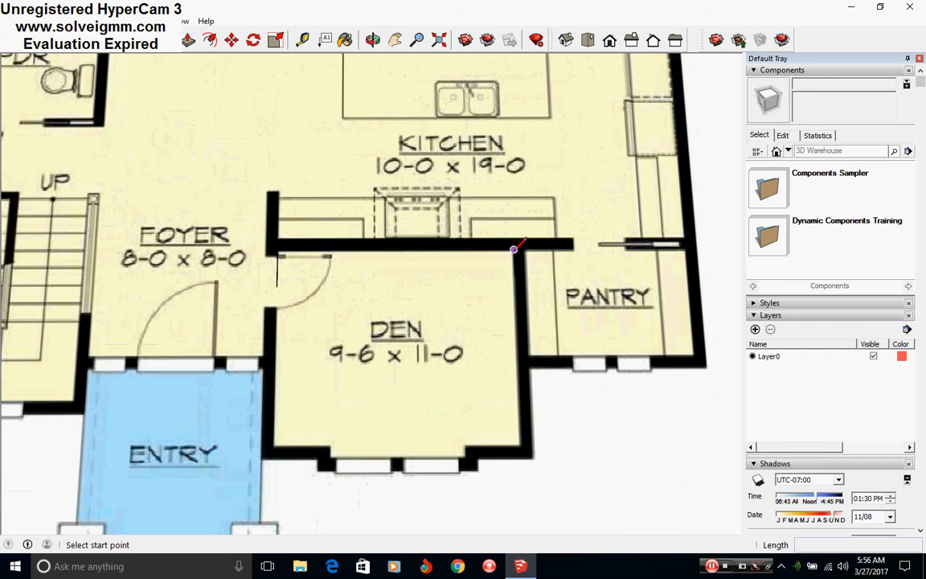
left_click(514, 249)
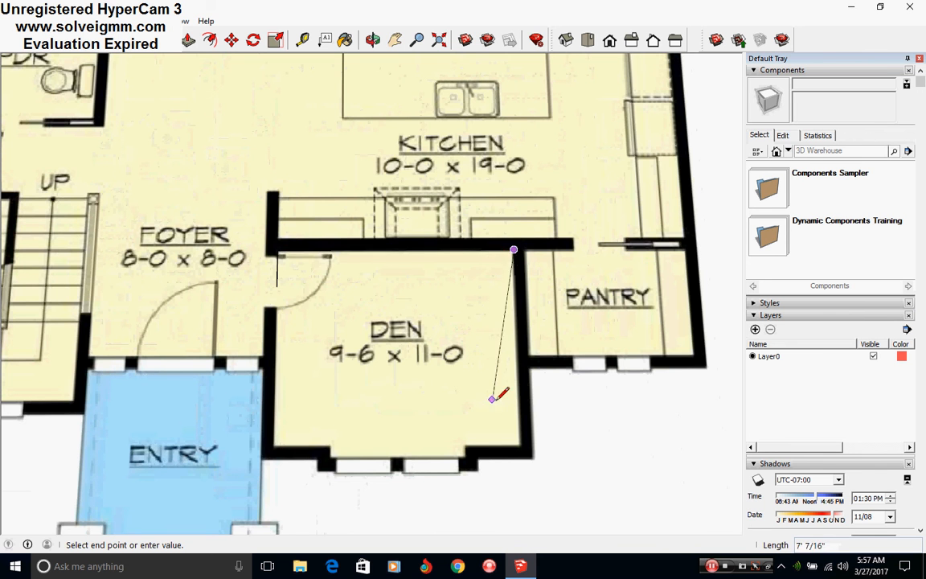
scroll(514, 414, "up", 2)
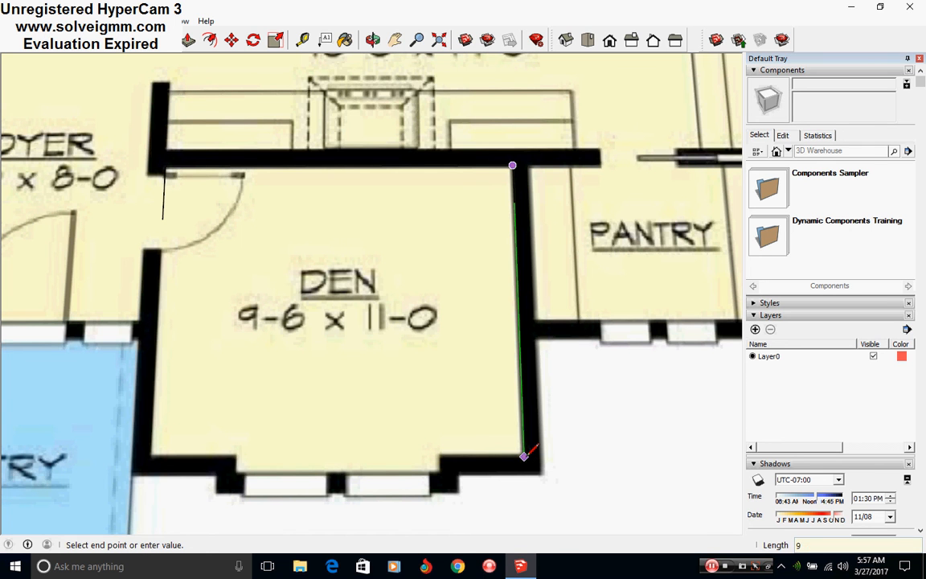
left_click(524, 456)
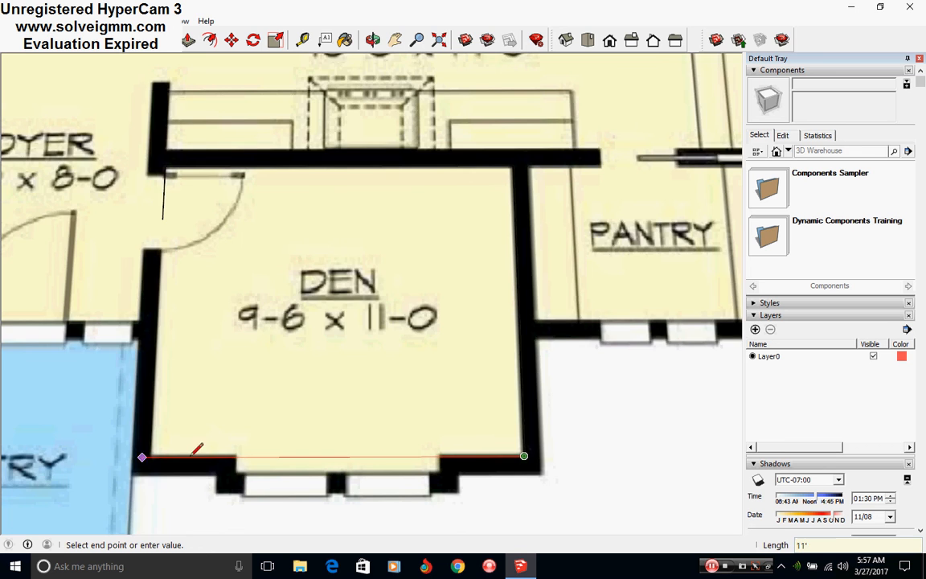
Draw lines along the den's lower, left and upper interior walls, corner to corner (11' lower, 9' left), closing the room outline.
scroll(354, 451, "down", 1)
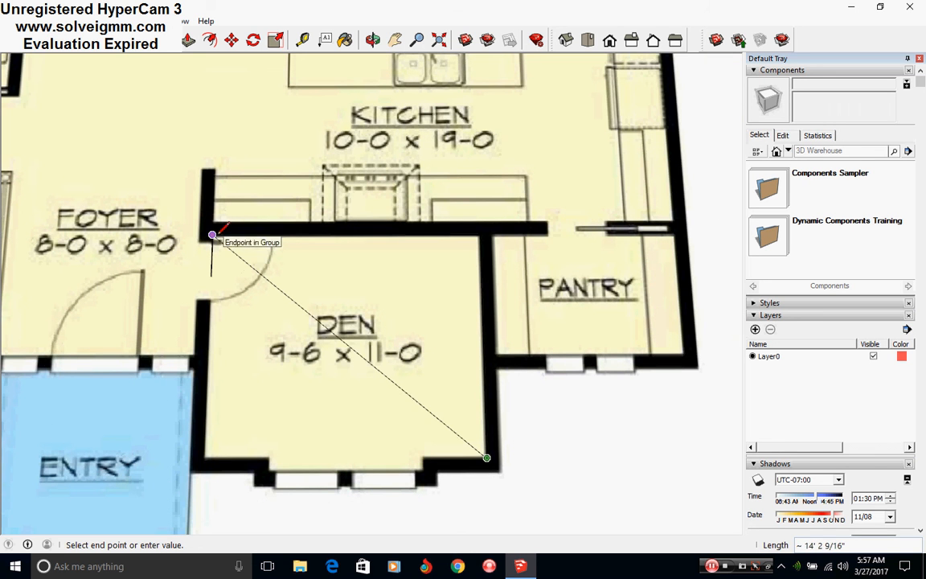
left_click(204, 458)
left_click(211, 235)
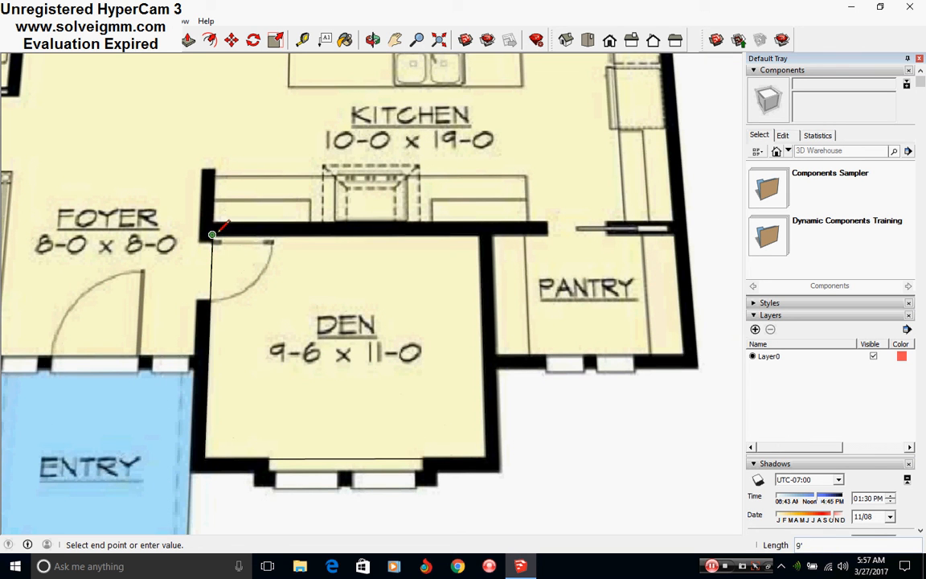
left_click(480, 234)
scroll(438, 352, "down", 2)
scroll(405, 334, "up", 3)
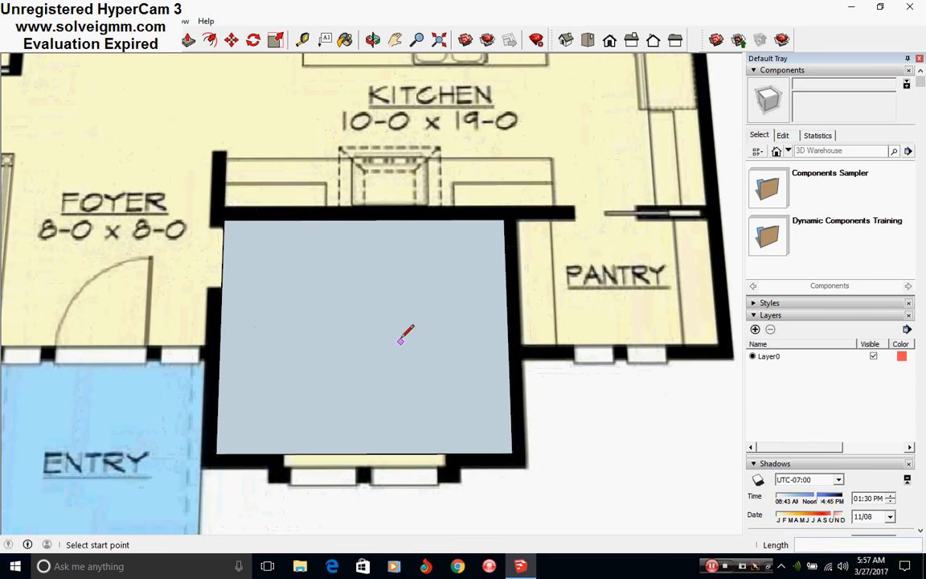
Erase the face filling the den and redraw the line down its right interior wall from upper to lower corner.
right_click(407, 343)
left_click(431, 360)
left_click(504, 219)
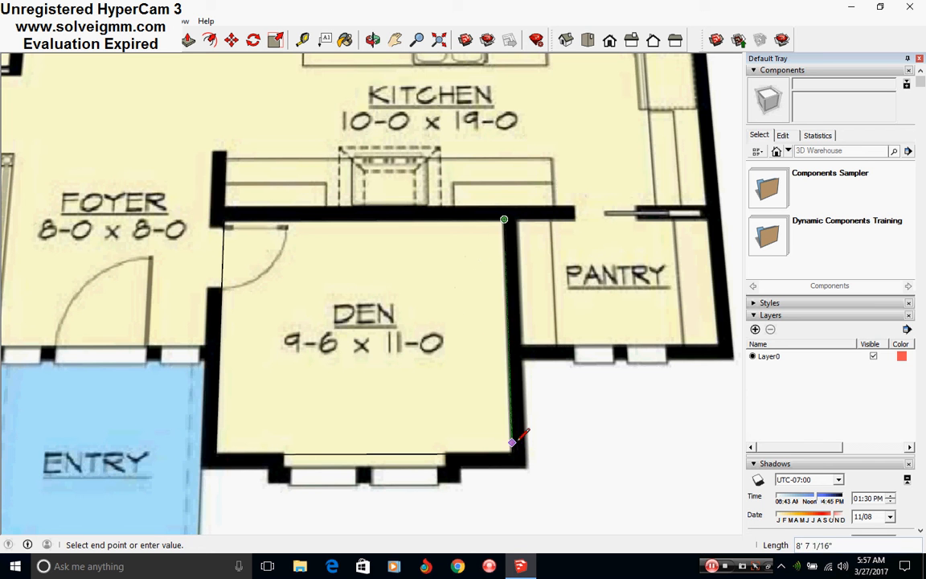
left_click(512, 452)
scroll(355, 360, "down", 2)
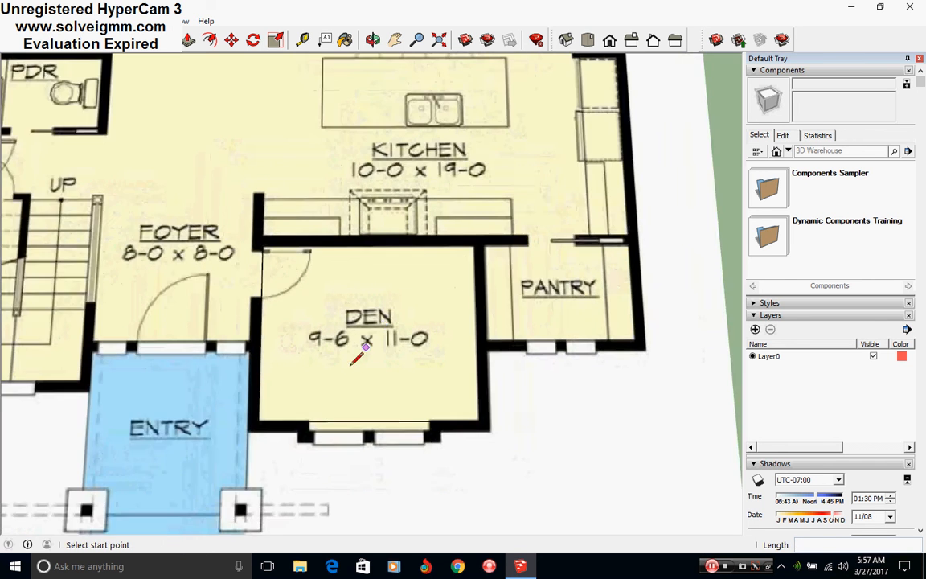
scroll(374, 446, "up", 4)
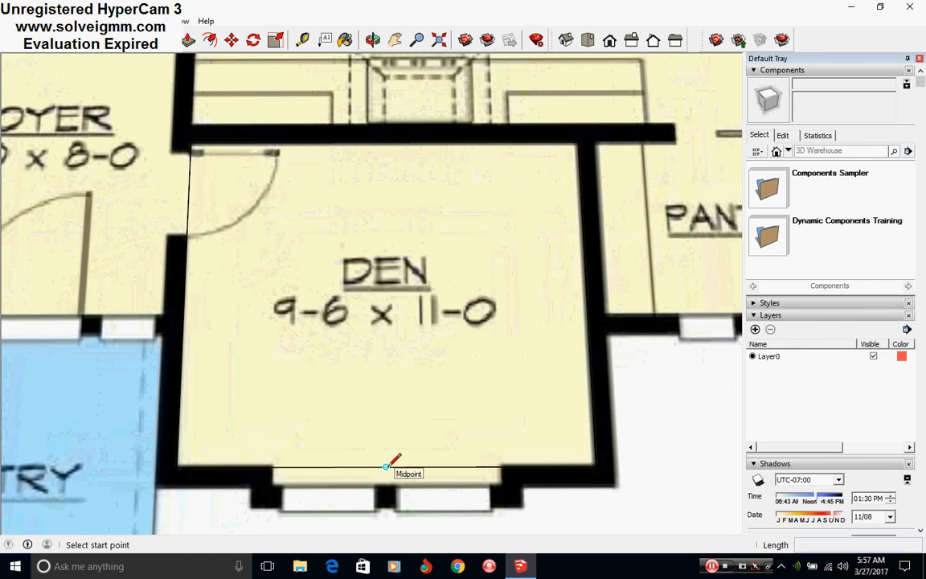
left_click(386, 467)
scroll(391, 464, "up", 1)
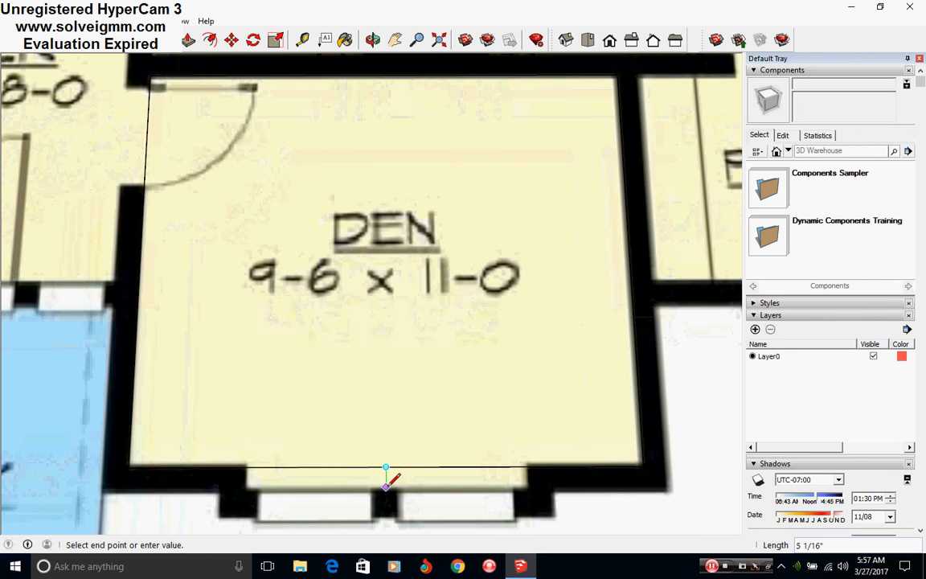
key("Escape")
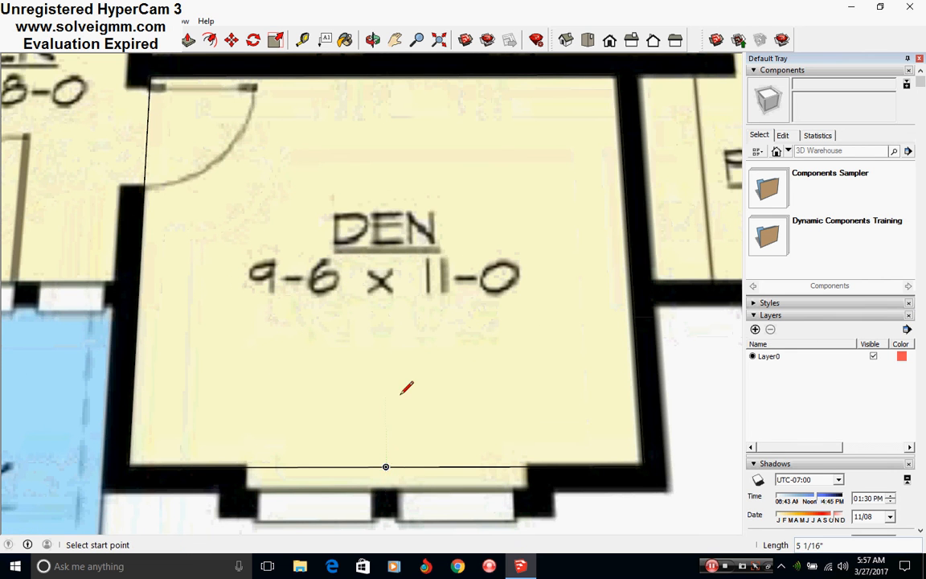
Draw a 6" line from the den's lower wall midpoint into the window recess, and trace the recess's right half 3' wide.
scroll(407, 429, "down", 2)
scroll(466, 401, "down", 1)
scroll(462, 458, "down", 1)
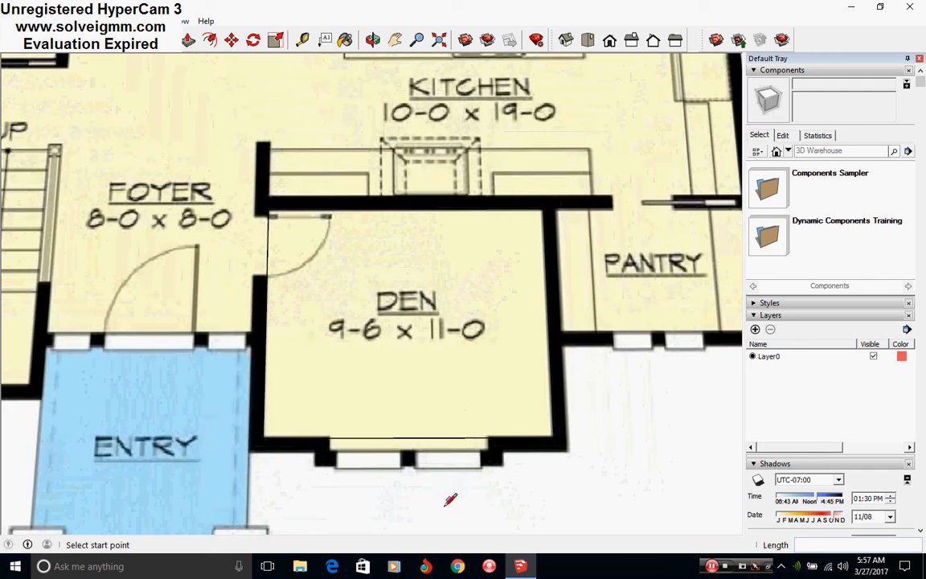
scroll(447, 497, "up", 1)
left_click(400, 421)
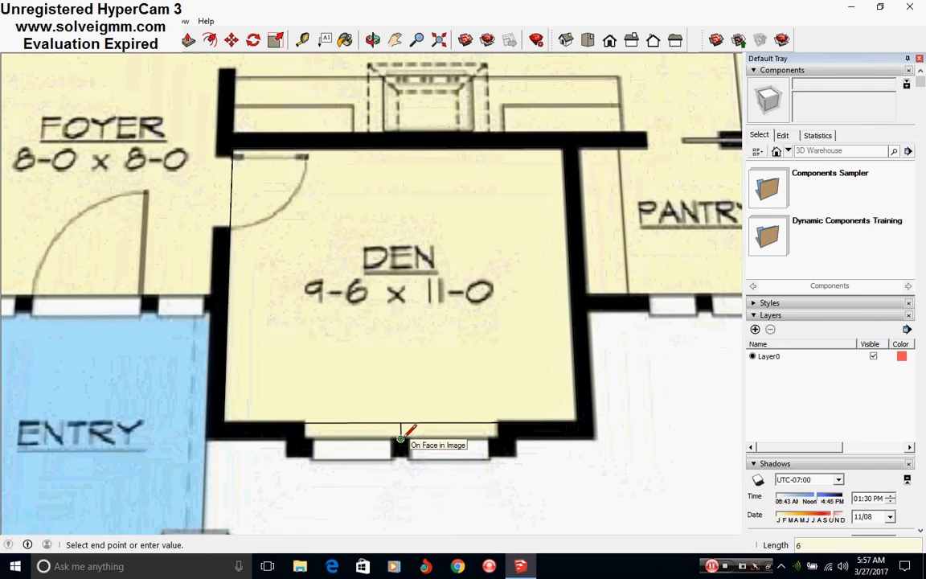
scroll(411, 435, "up", 1)
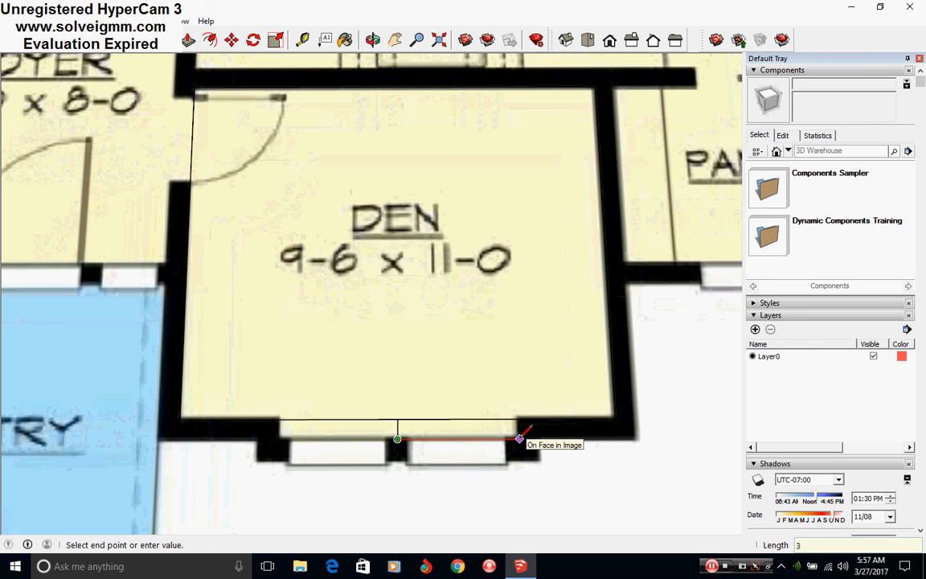
left_click(517, 439)
Trace the window recess's left half with a 3' outer line and a 6" end line, closing it with a 3' line to the midpoint.
left_click(398, 438)
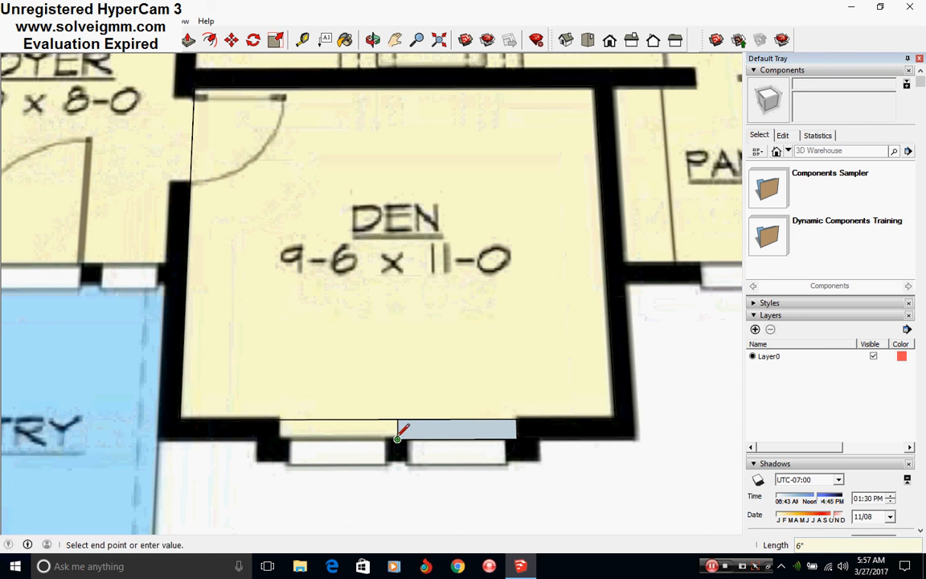
left_click(281, 438)
left_click(279, 419)
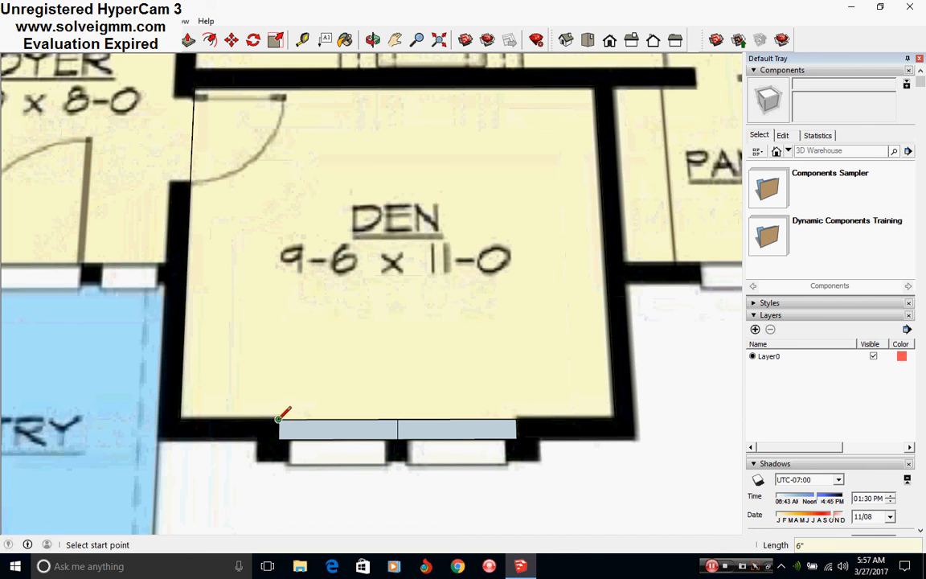
left_click(279, 419)
left_click(400, 419)
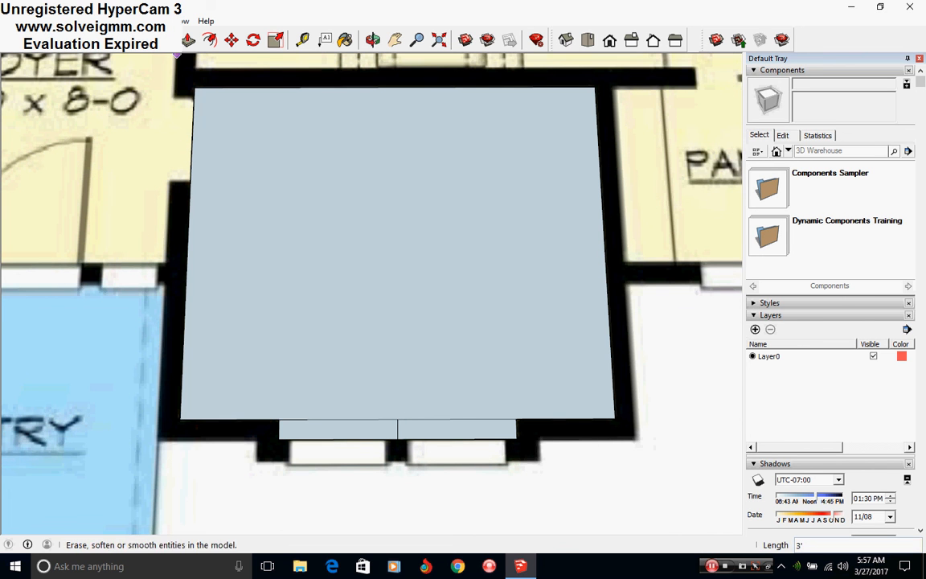
Erase the lines dividing the window recess from the den and splitting it in the middle, leaving one continuous room face.
left_click(40, 39)
left_click_drag(394, 419, 404, 421)
scroll(524, 417, "down", 5)
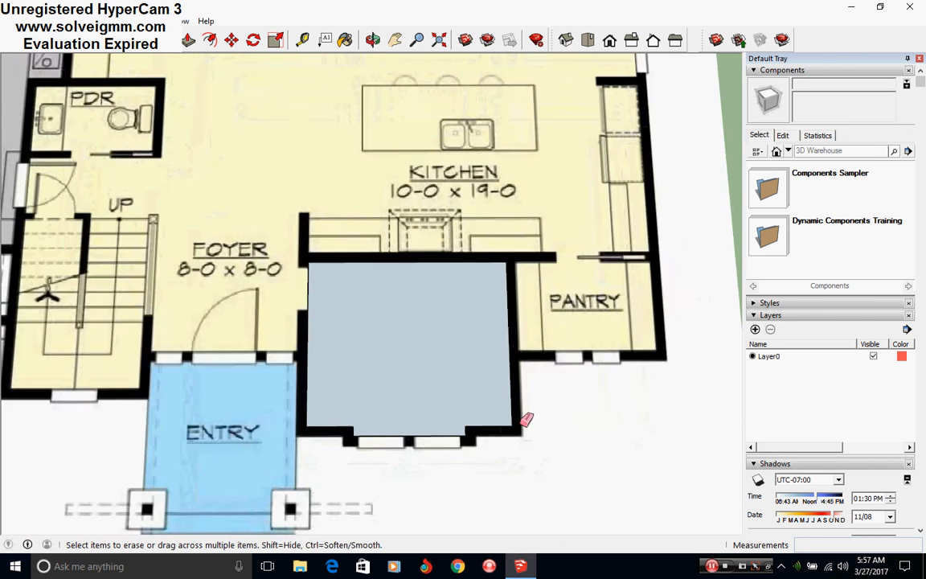
scroll(316, 242, "up", 4)
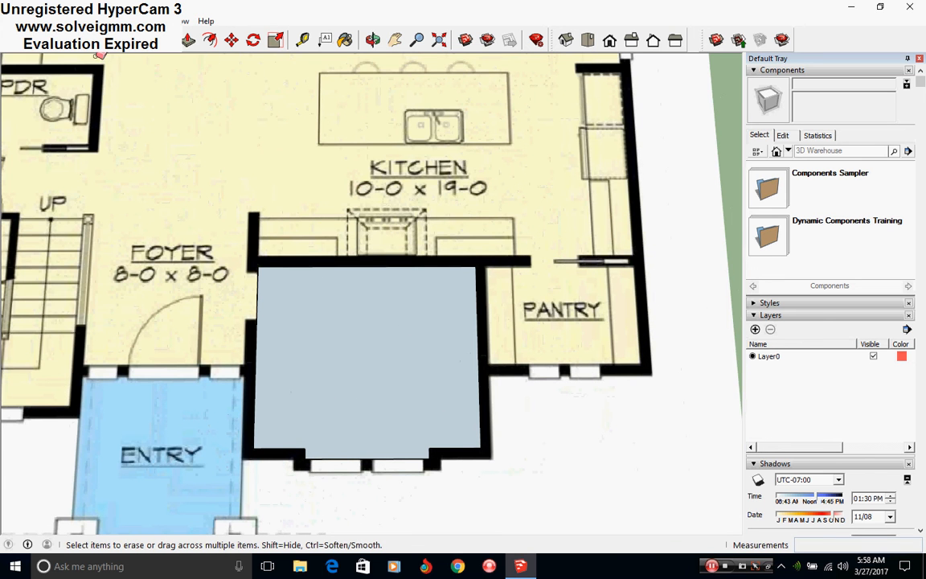
left_click(80, 40)
scroll(448, 380, "up", 1)
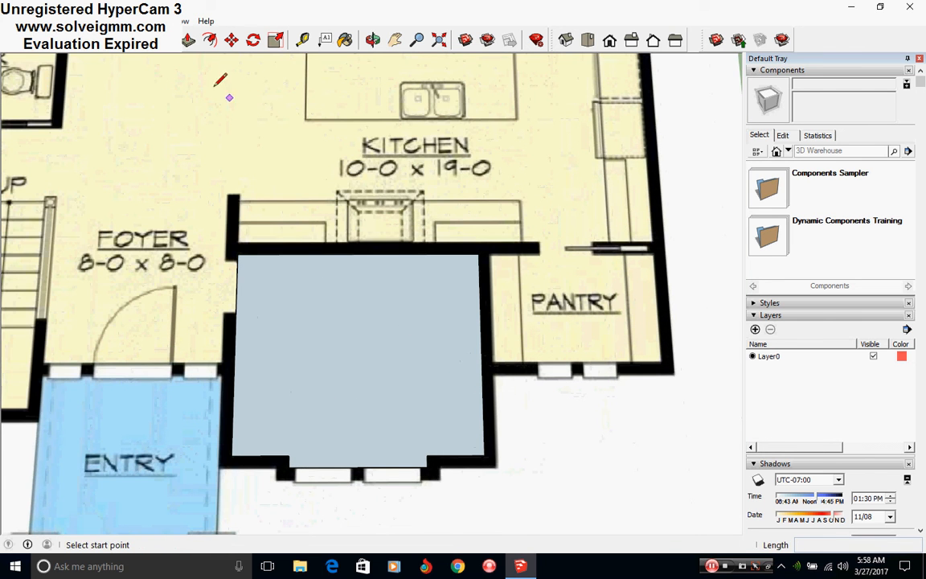
left_click(210, 39)
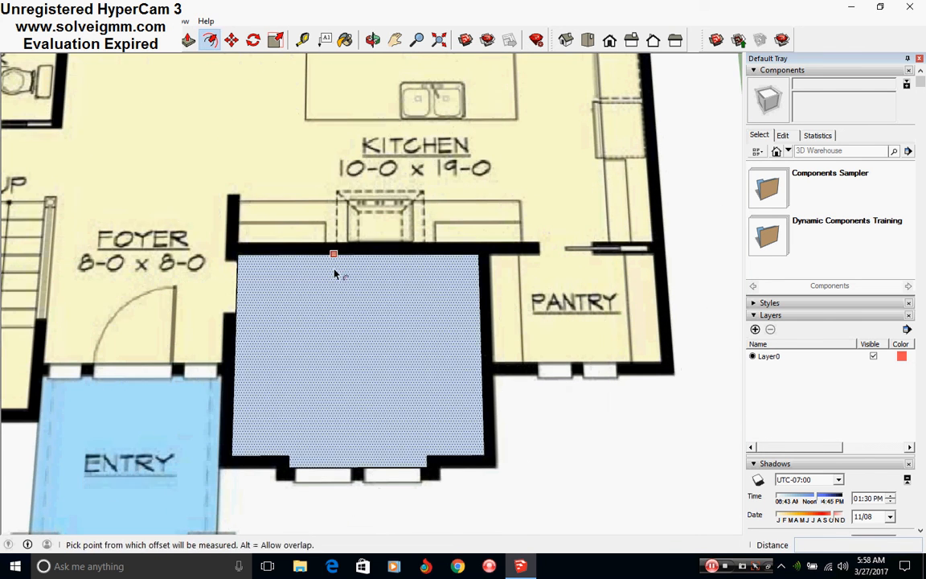
scroll(417, 282, "up", 2)
left_click(415, 280)
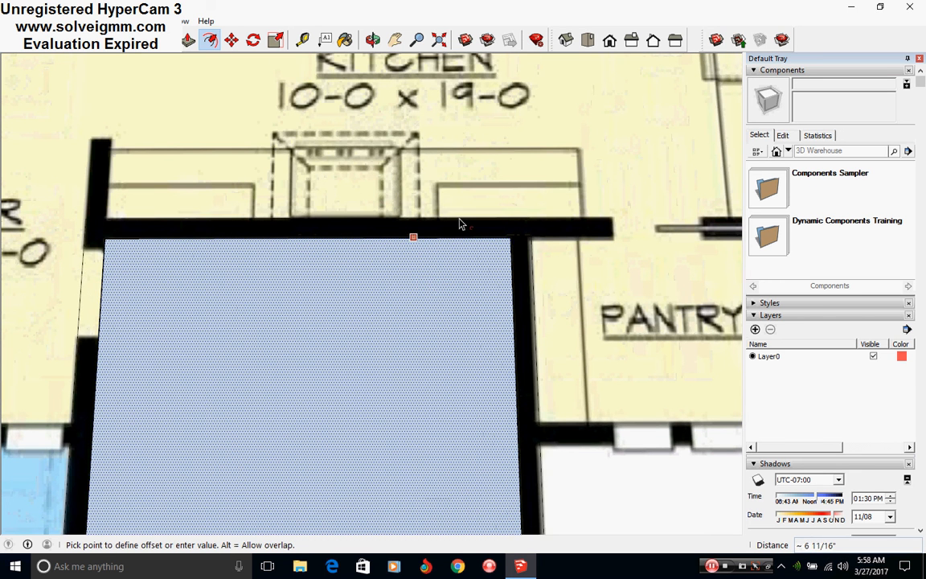
scroll(461, 223, "down", 2)
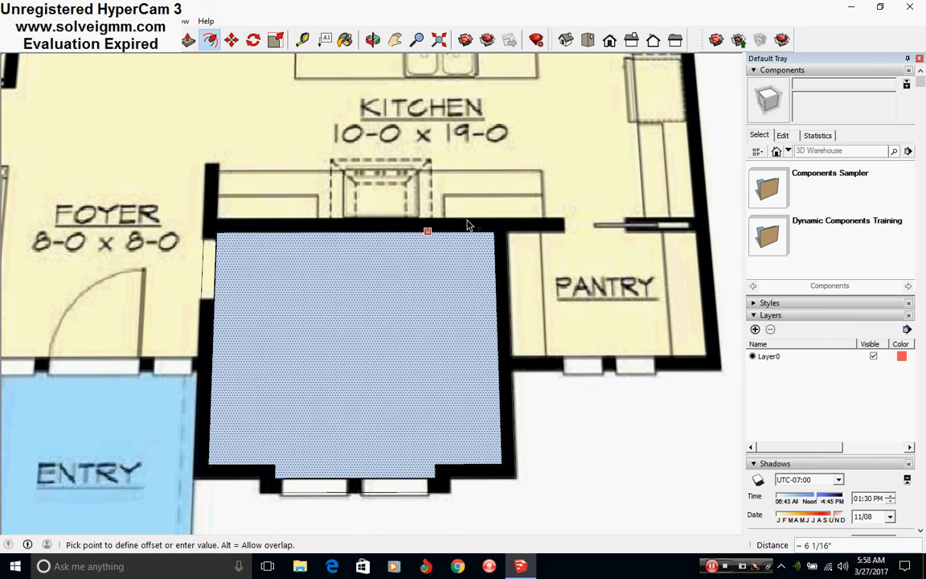
key("Escape")
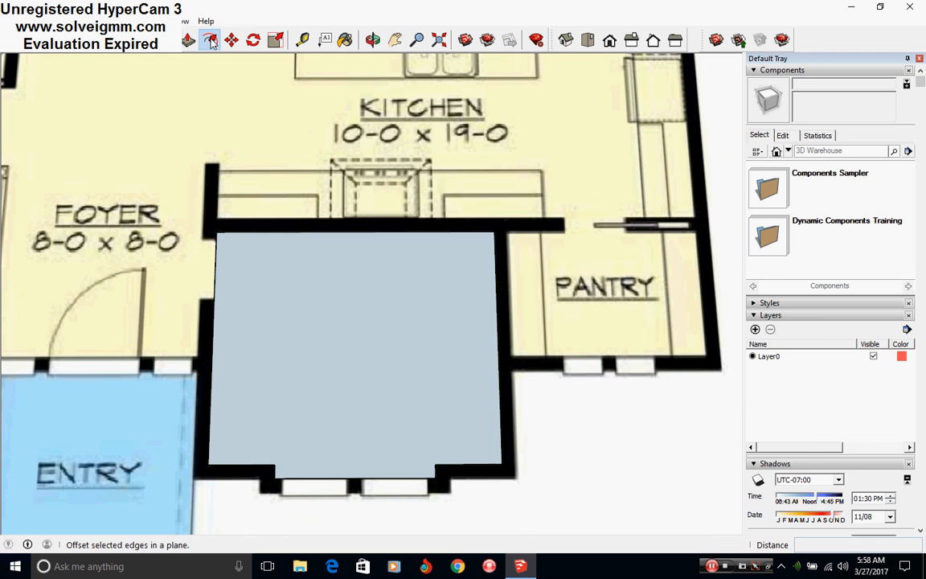
Offset the den's interior outline outward by 6" to form the wall thickness.
scroll(497, 229, "up", 6)
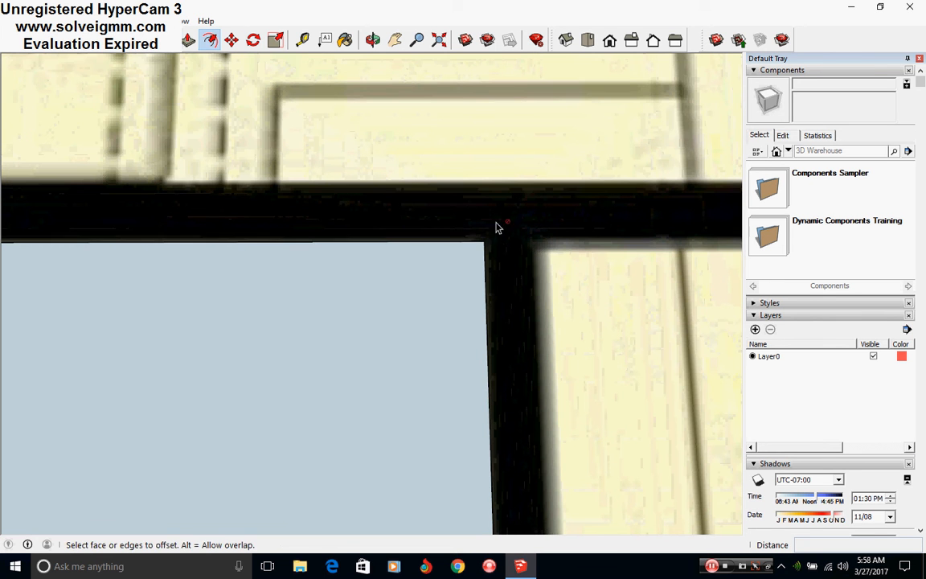
left_click(430, 248)
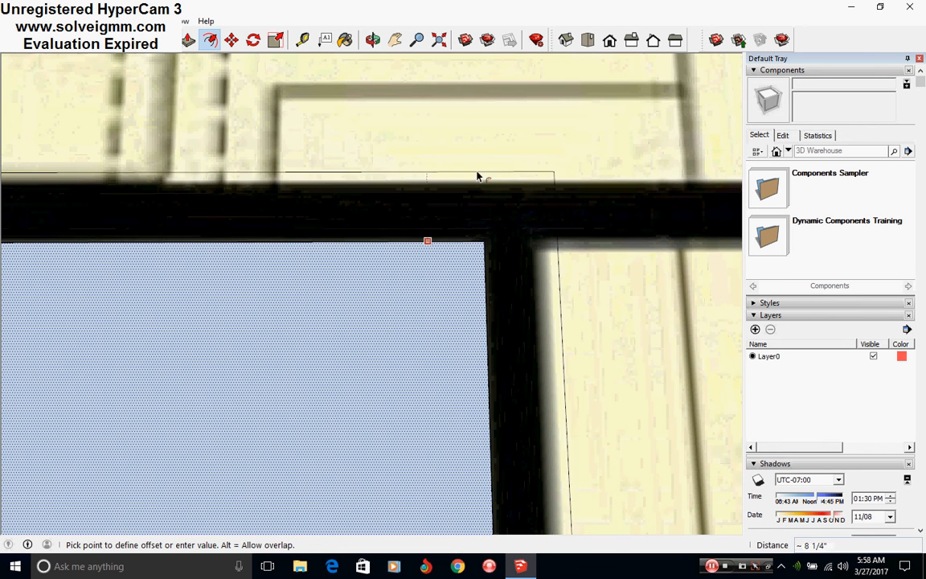
scroll(503, 157, "down", 5)
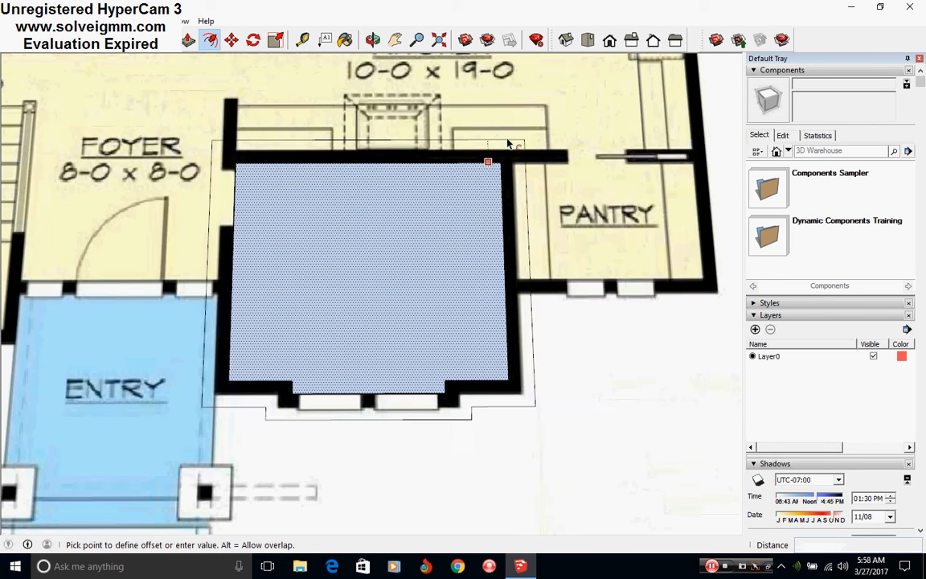
scroll(501, 145, "up", 4)
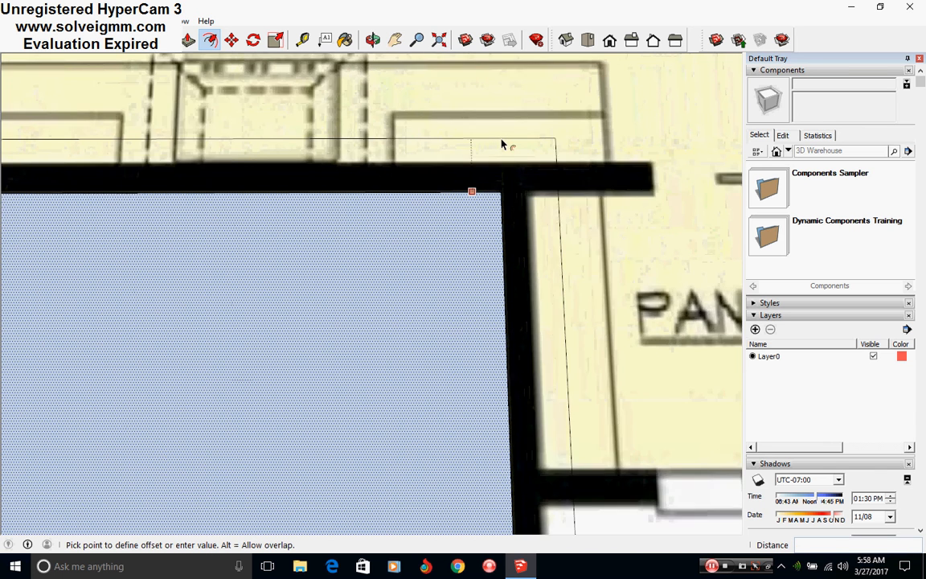
scroll(501, 144, "up", 2)
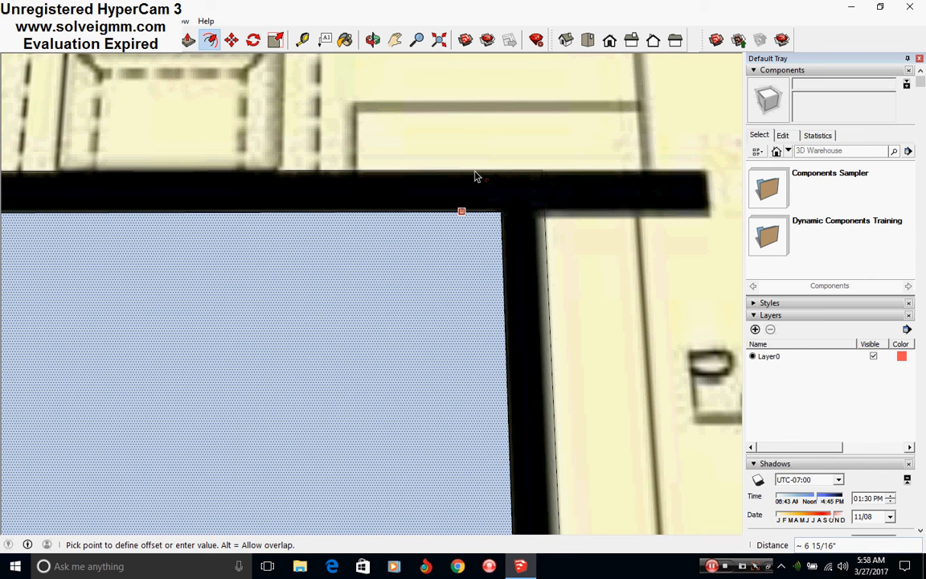
type("6")
key("Return")
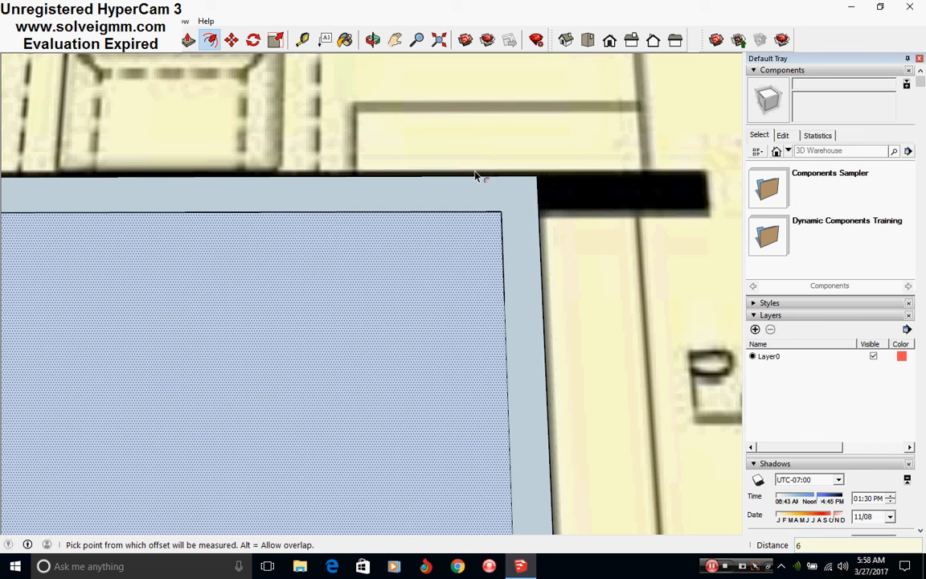
scroll(446, 271, "down", 5)
scroll(535, 263, "down", 1)
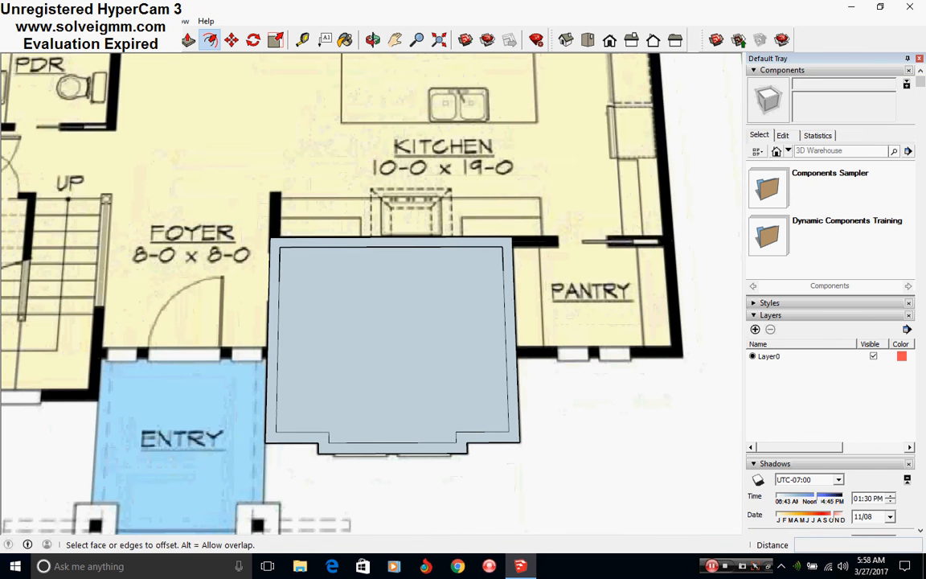
Open the floor plan group for editing.
key("l")
scroll(295, 255, "up", 3)
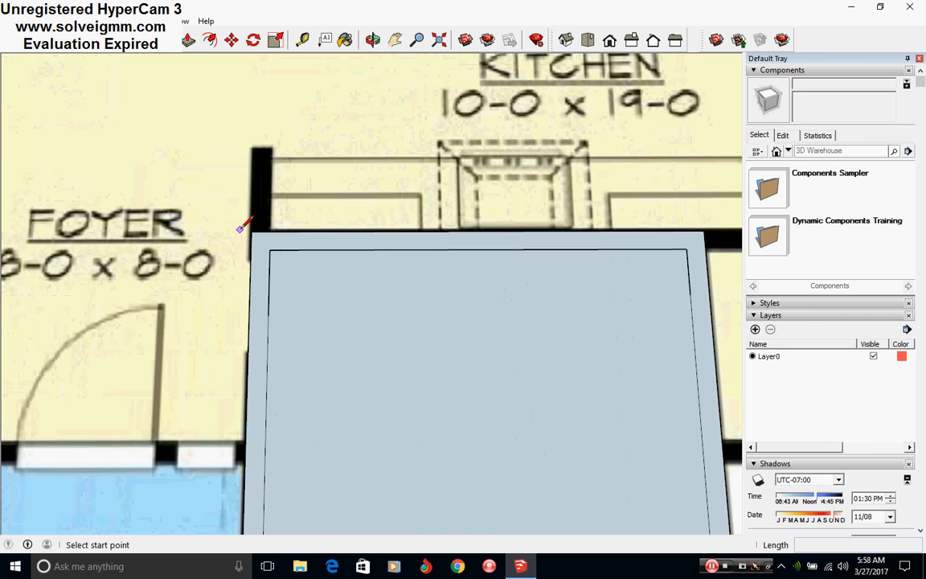
scroll(211, 235, "down", 3)
scroll(361, 256, "up", 3)
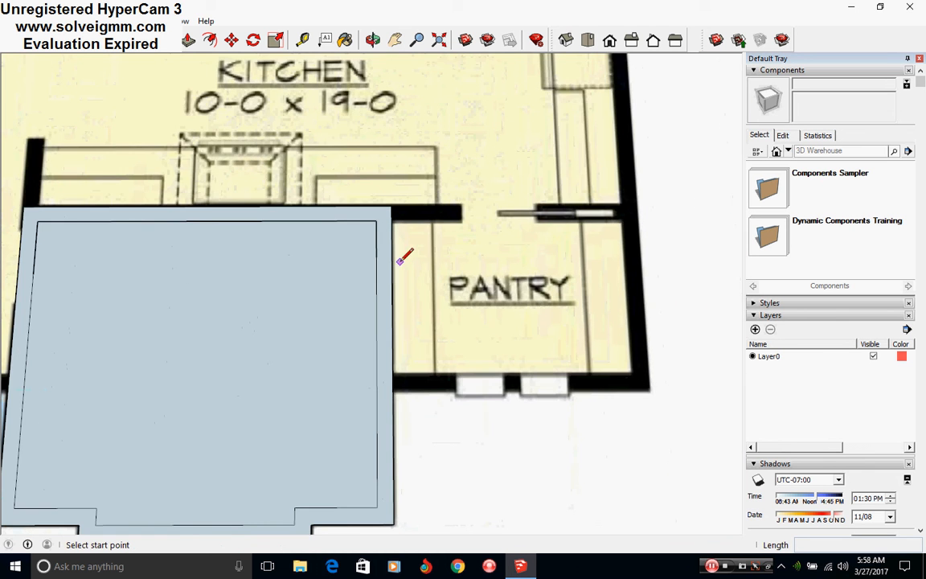
scroll(474, 290, "down", 2)
scroll(448, 320, "down", 3)
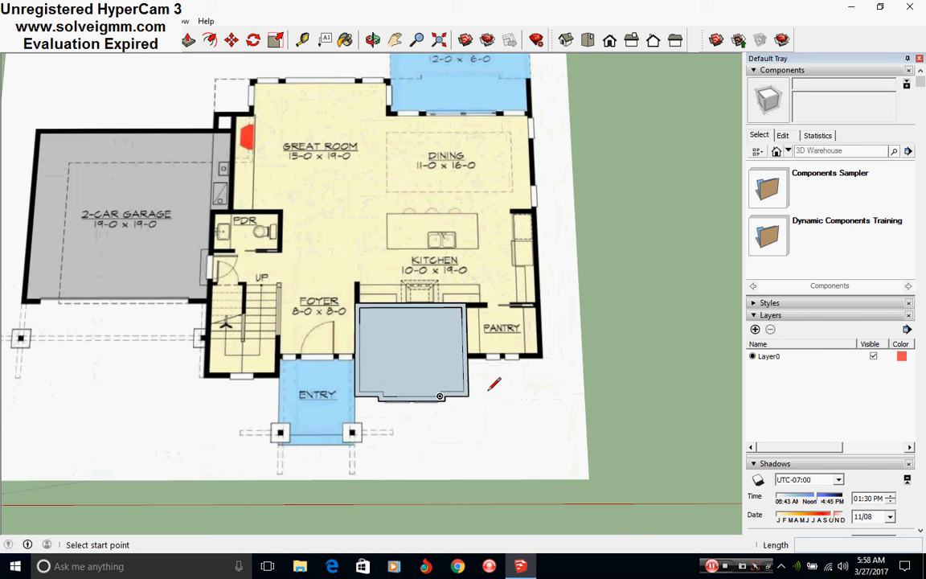
scroll(486, 370, "up", 1)
right_click(520, 264)
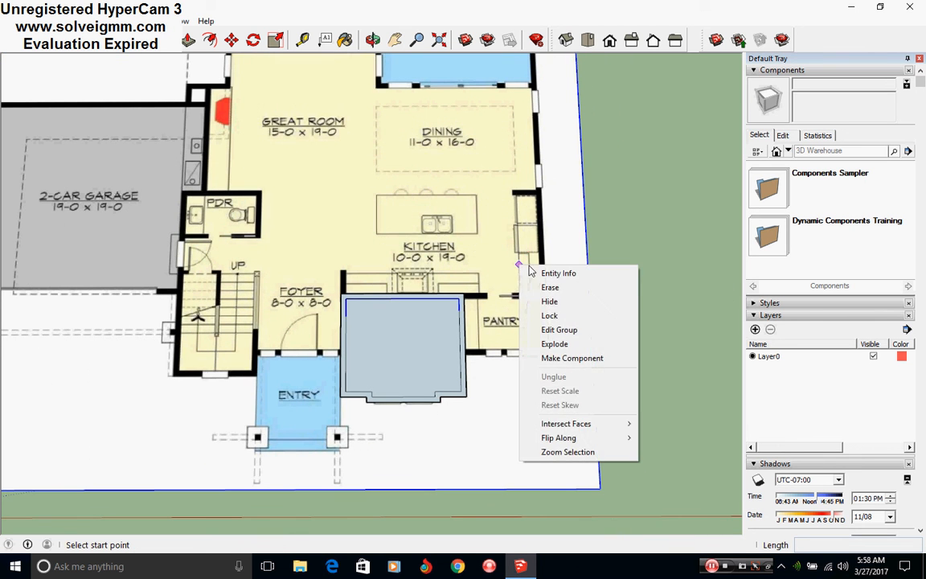
left_click(563, 330)
scroll(490, 325, "up", 3)
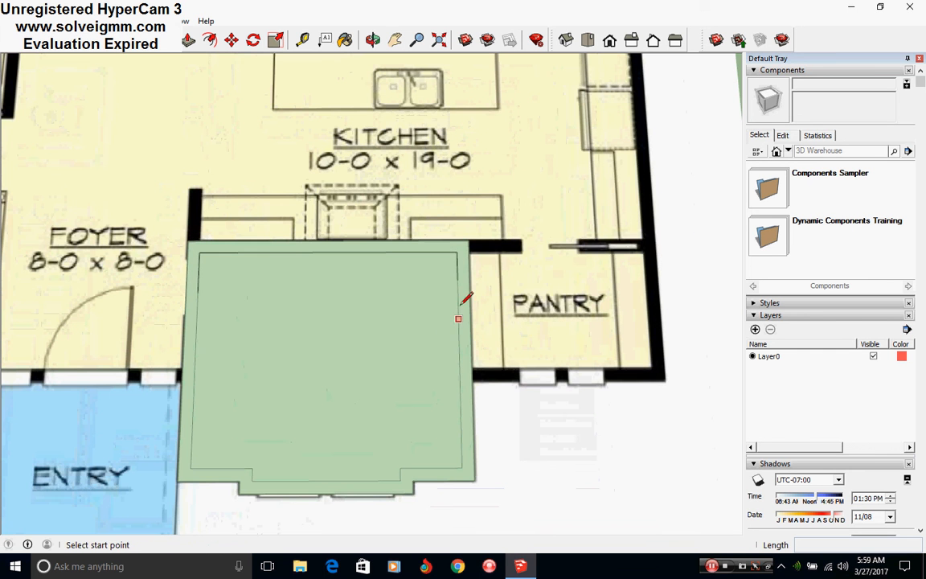
Close the floor plan group to leave its editing mode.
right_click(457, 265)
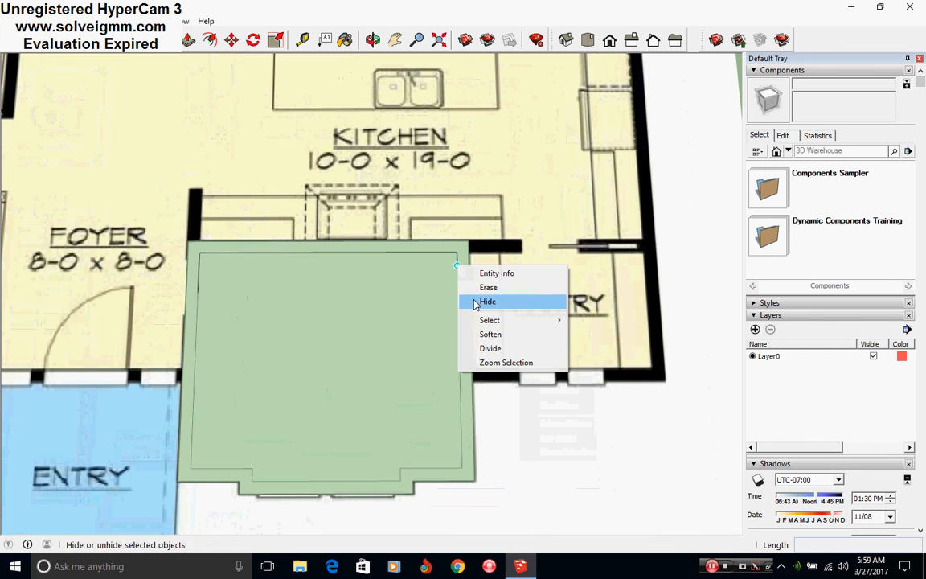
mouse_move(489, 320)
left_click(617, 334)
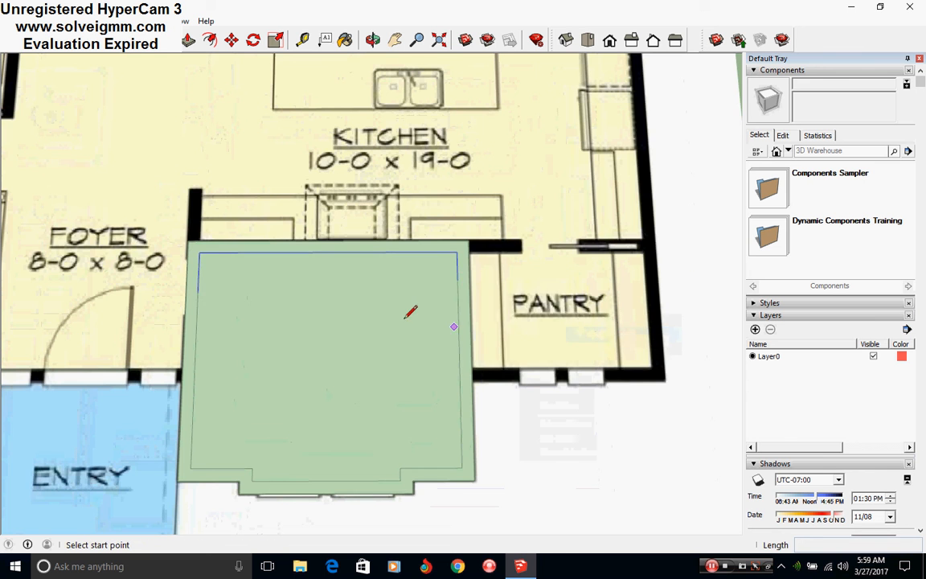
scroll(406, 318, "down", 3)
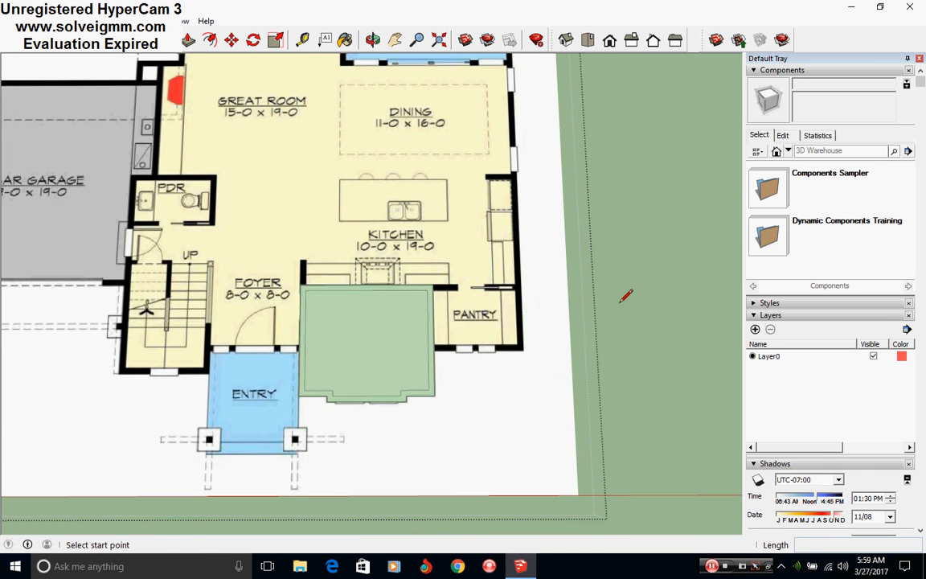
right_click(640, 251)
left_click(658, 266)
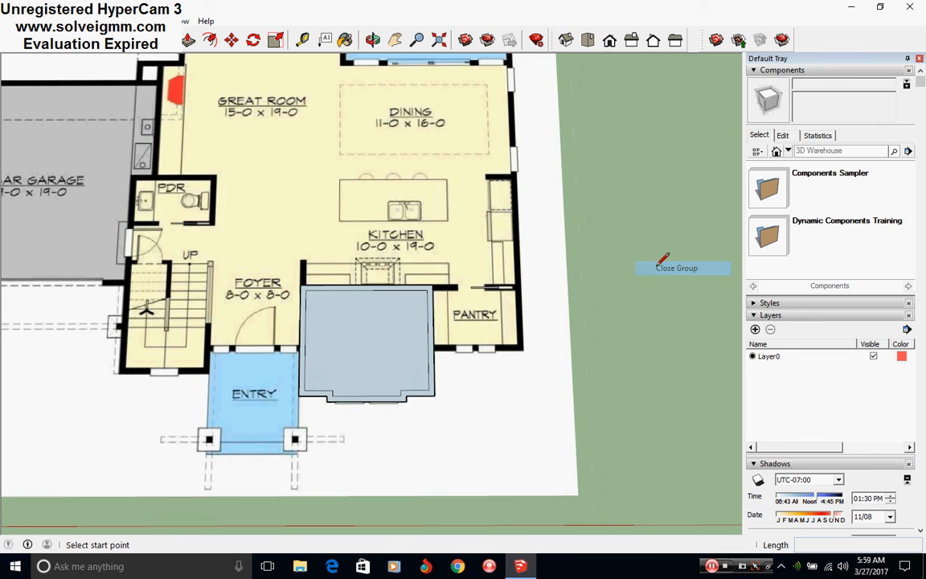
Try moving the floor plan group away from the den outline, and undo the move.
scroll(529, 395, "down", 5)
right_click(516, 323)
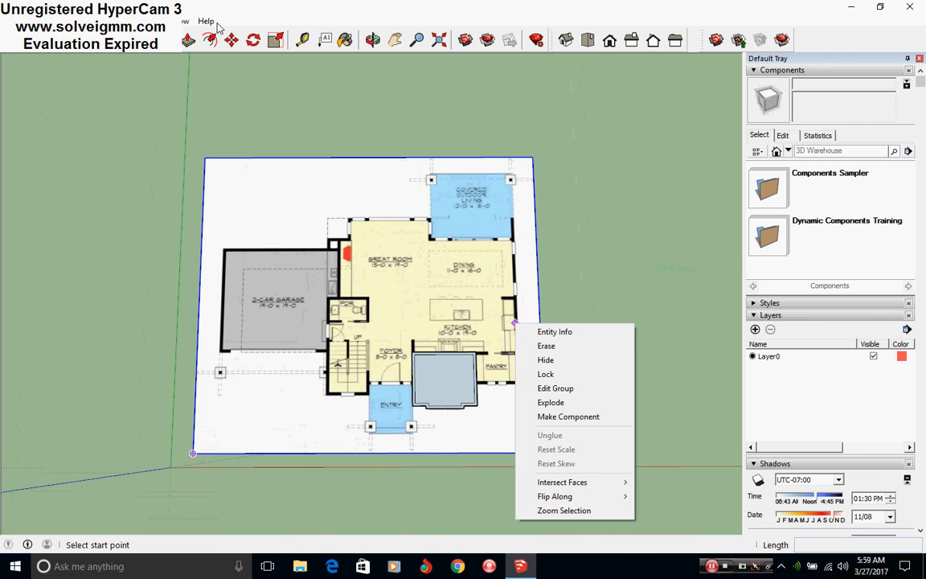
left_click(232, 40)
left_click(481, 310)
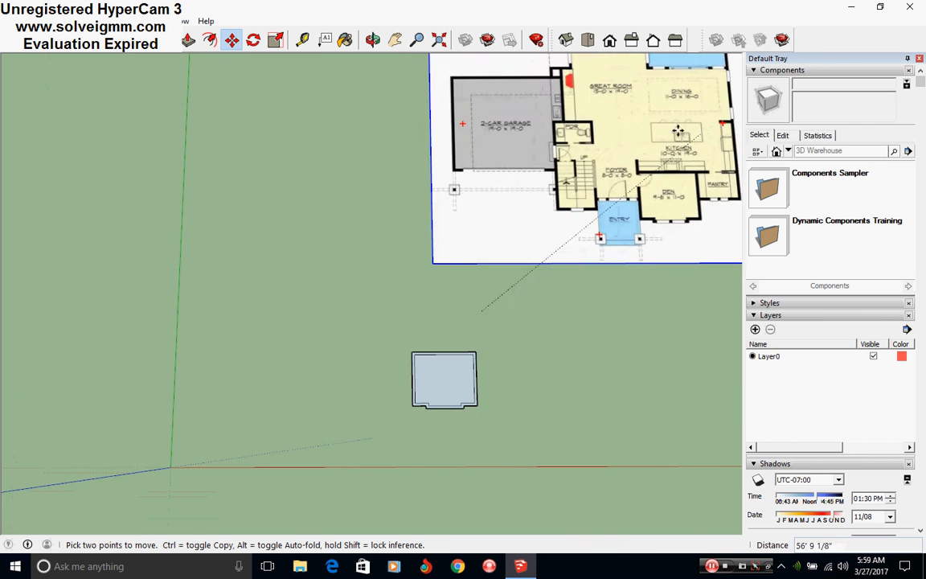
scroll(677, 131, "up", 5)
scroll(678, 132, "down", 5)
left_click(682, 164)
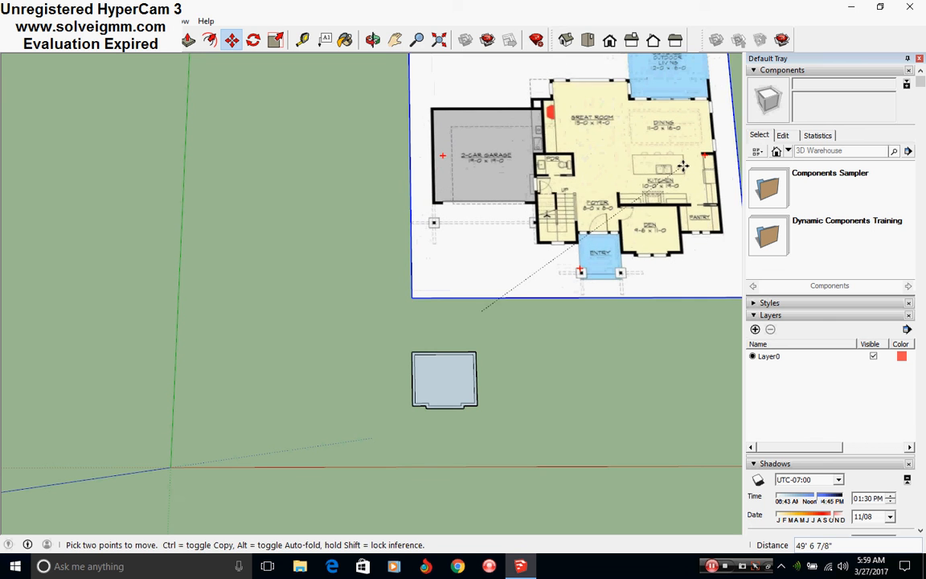
key("ctrl+z")
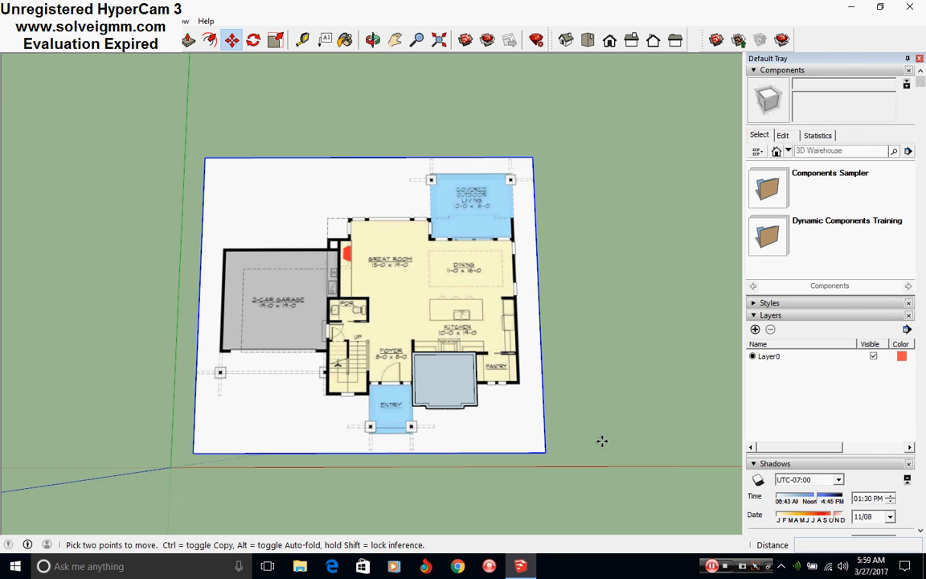
Draw a 7'6" line along the pantry's upper edge, starting on the den's outer wall line level with its inner corner.
key("l")
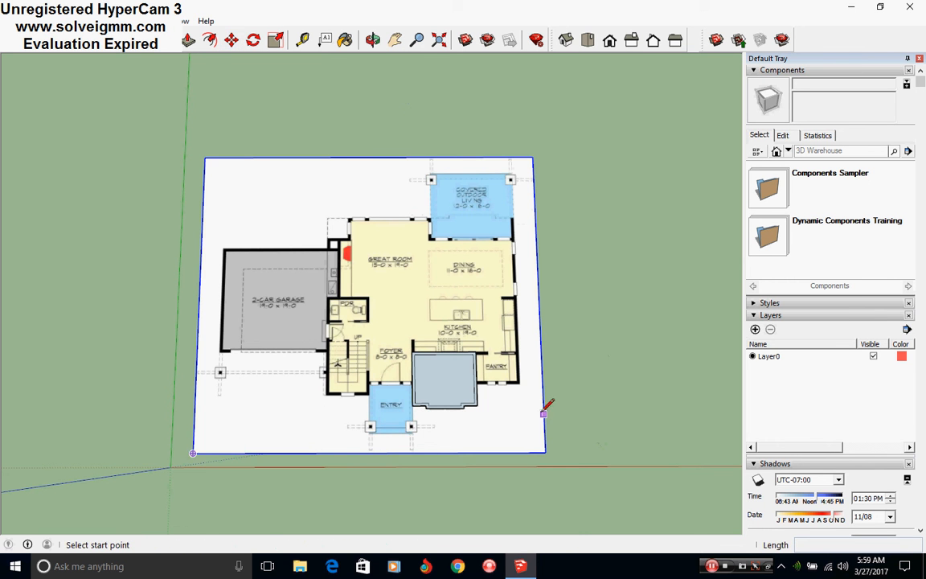
scroll(527, 418, "up", 5)
scroll(511, 432, "down", 6)
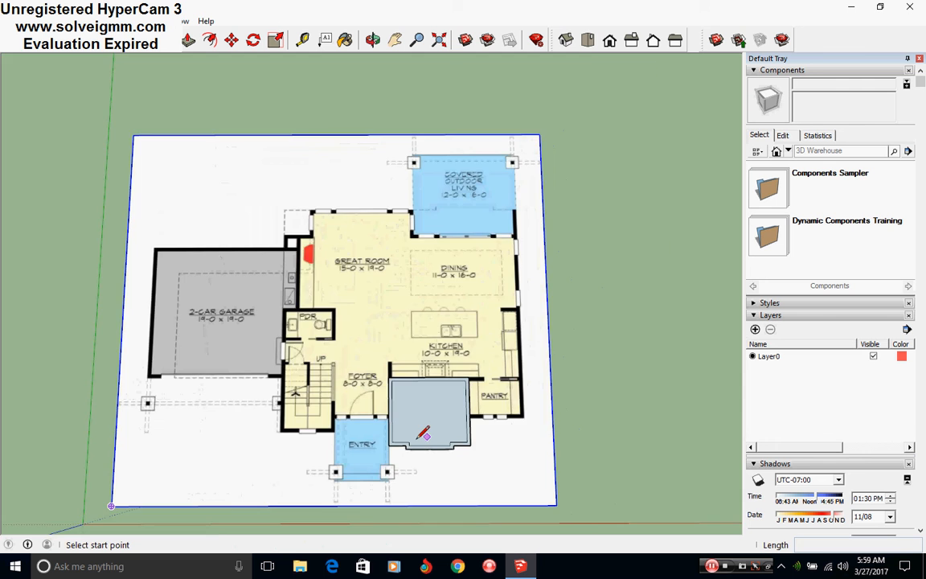
scroll(314, 410, "up", 6)
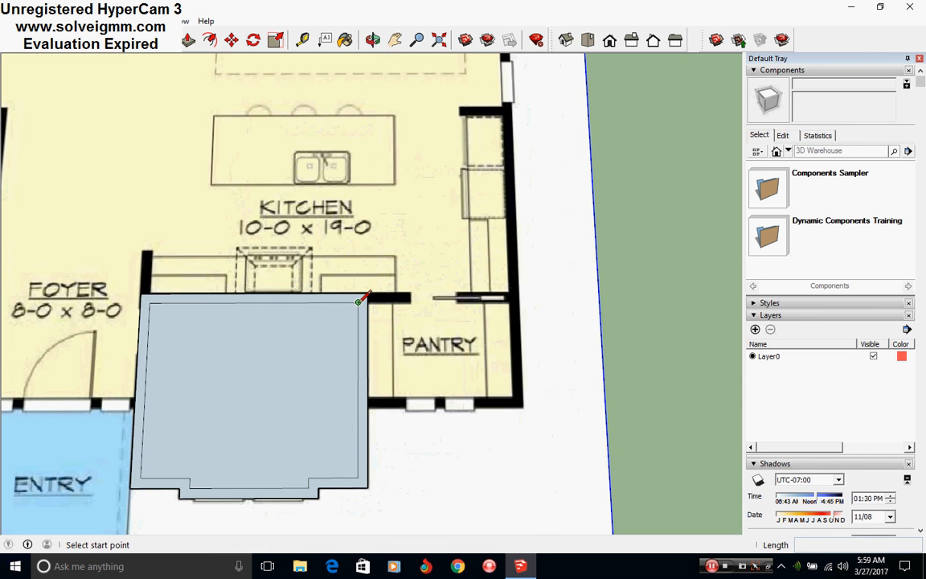
left_click(358, 302)
scroll(459, 380, "up", 1)
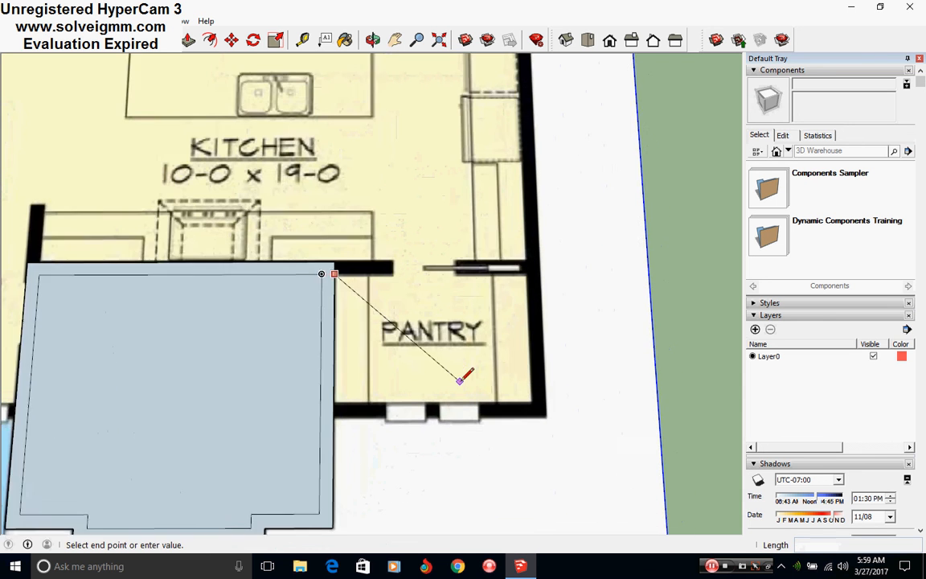
key("Escape")
scroll(434, 322, "up", 3)
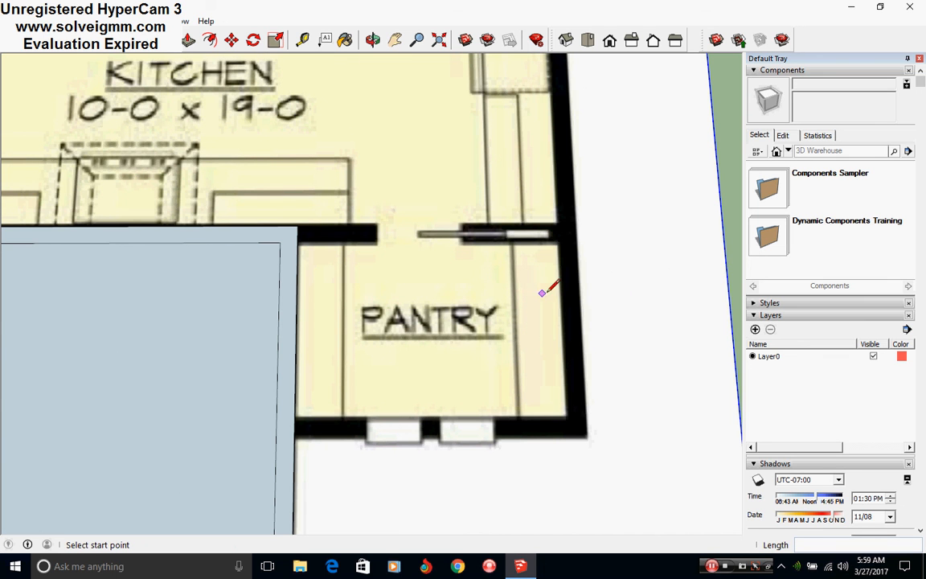
left_click(297, 241)
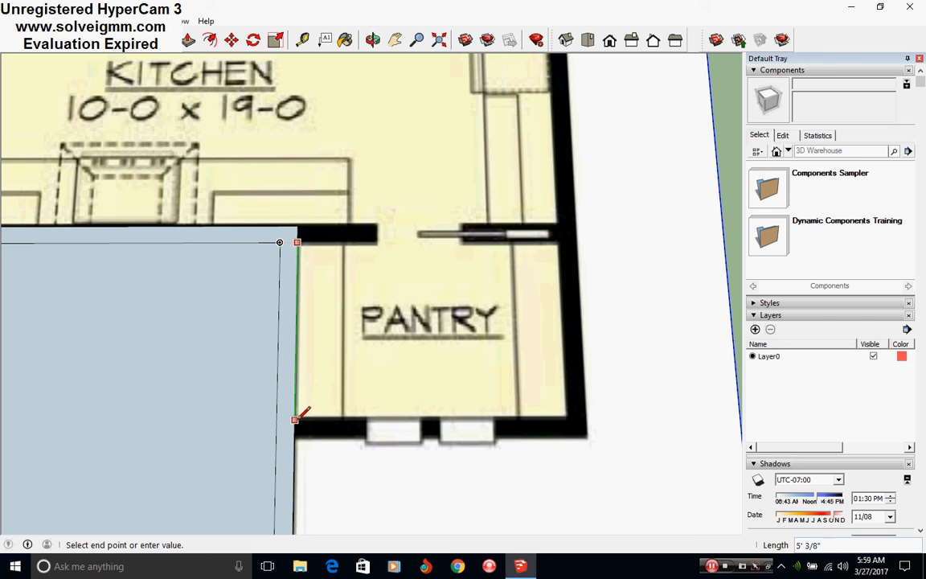
scroll(499, 354, "up", 3)
scroll(462, 345, "down", 2)
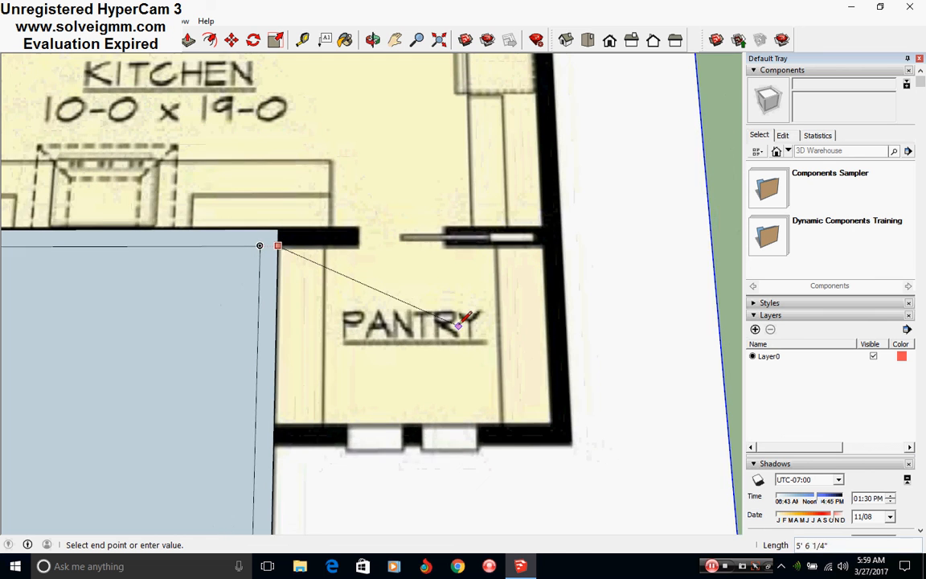
scroll(463, 322, "up", 1)
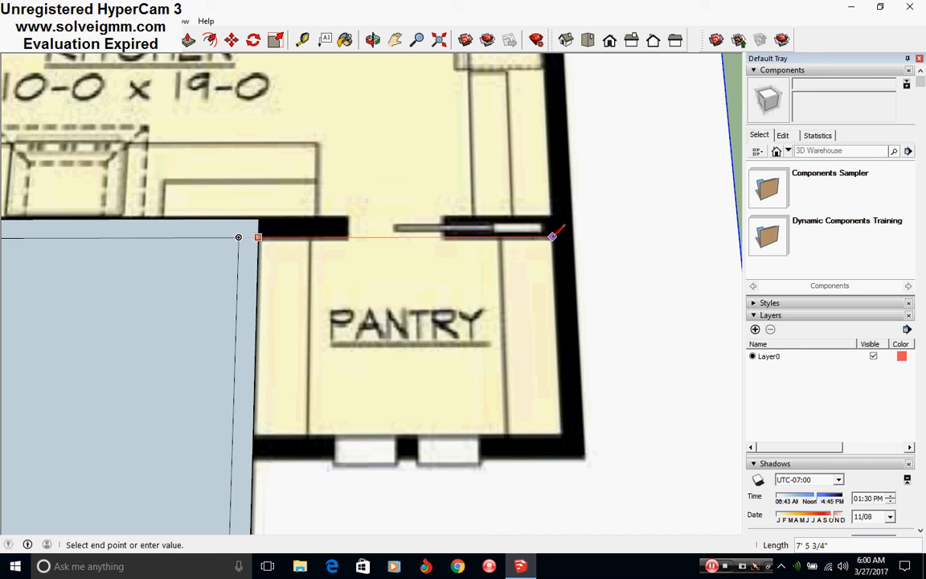
type("7'6")
key("Return")
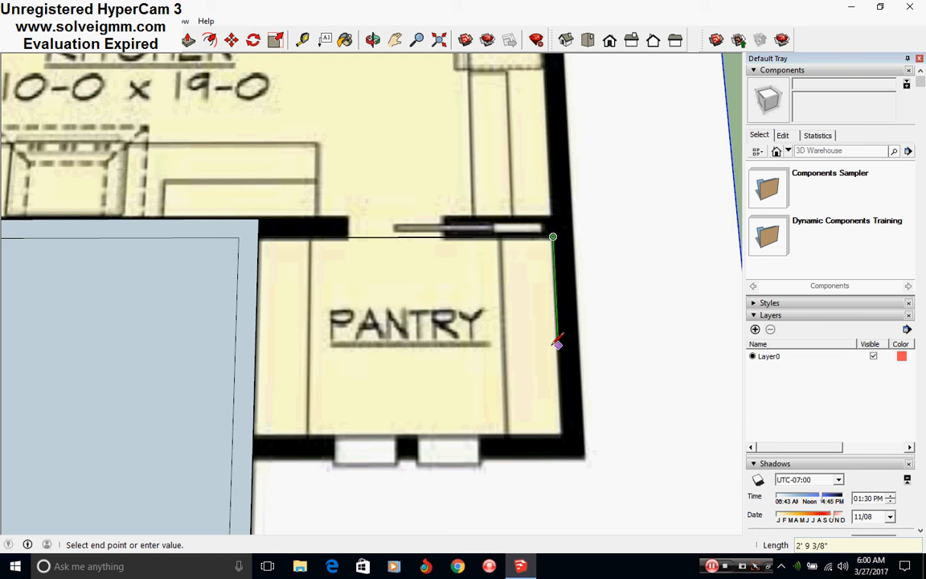
Draw the pantry's 5' right side and close the outline with a 7'6" lower line back to the den wall.
scroll(559, 342, "up", 1)
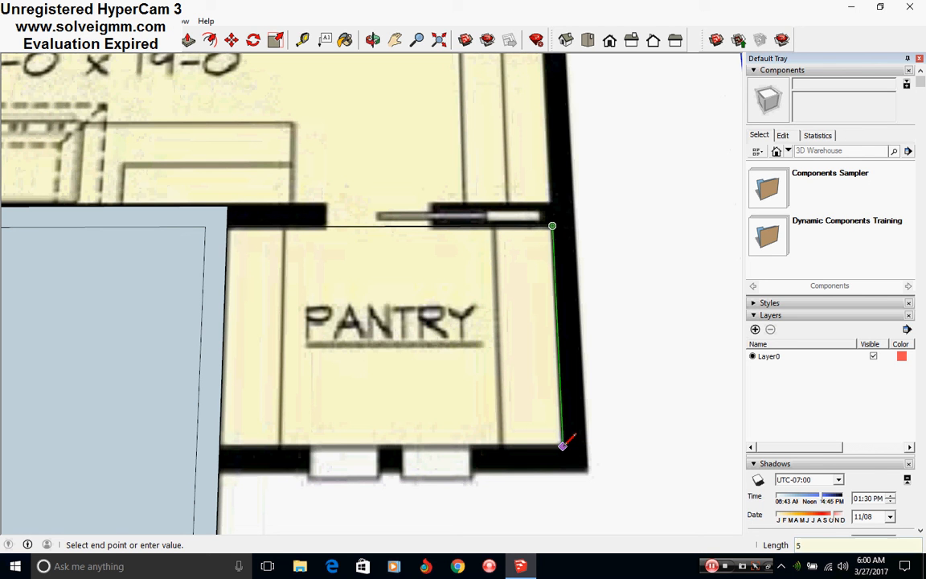
left_click(563, 444)
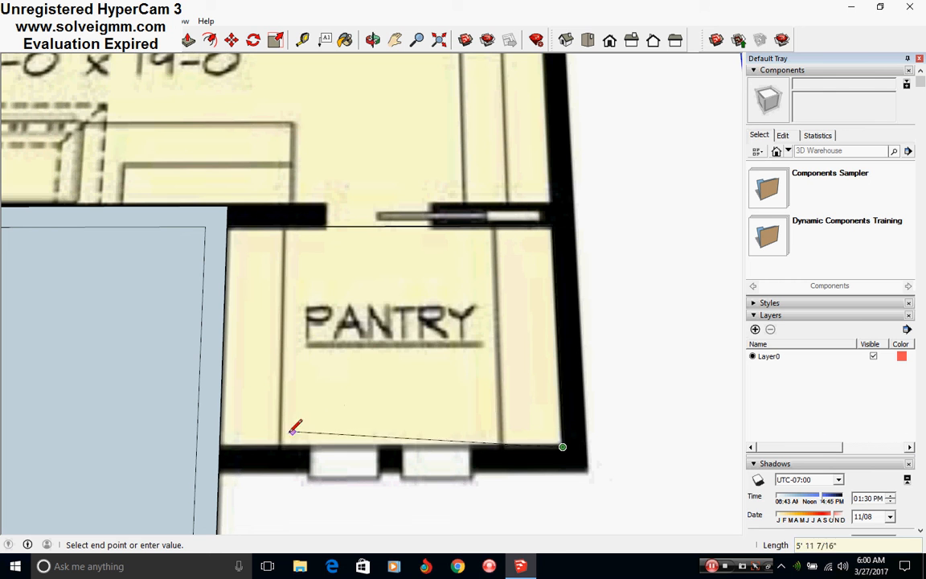
left_click(220, 447)
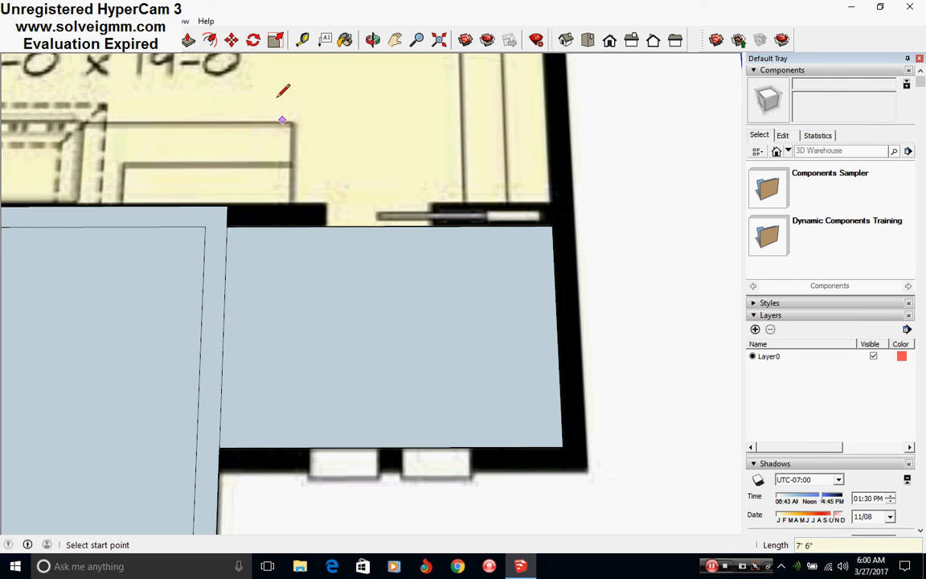
Offset the pantry outline outward by 6" to form its wall thickness, matching the den's inner wall line.
left_click(209, 39)
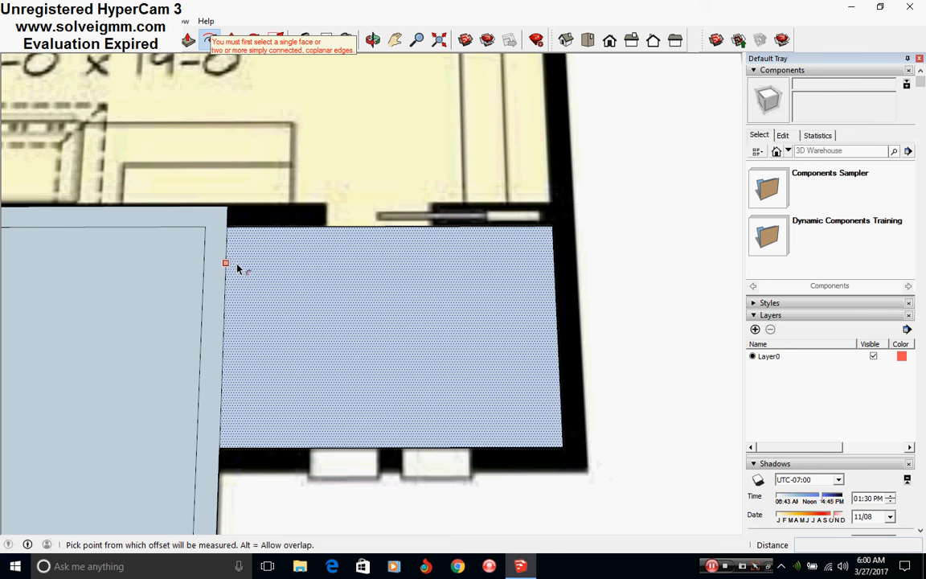
left_click(226, 263)
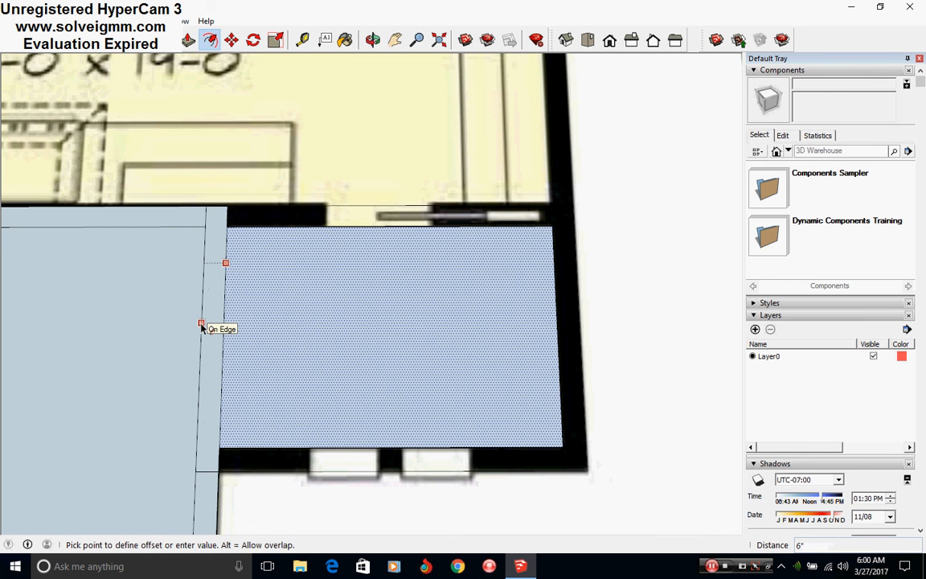
left_click(201, 324)
scroll(346, 369, "down", 2)
scroll(338, 372, "up", 1)
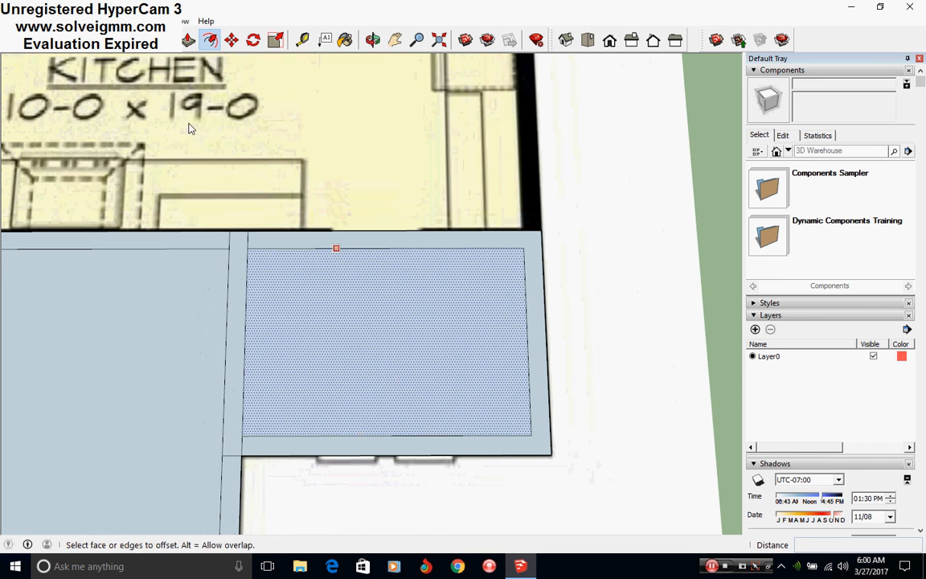
Erase the two short leftover lines crossing the upper wall where the den and pantry meet.
left_click(67, 39)
left_click(248, 239)
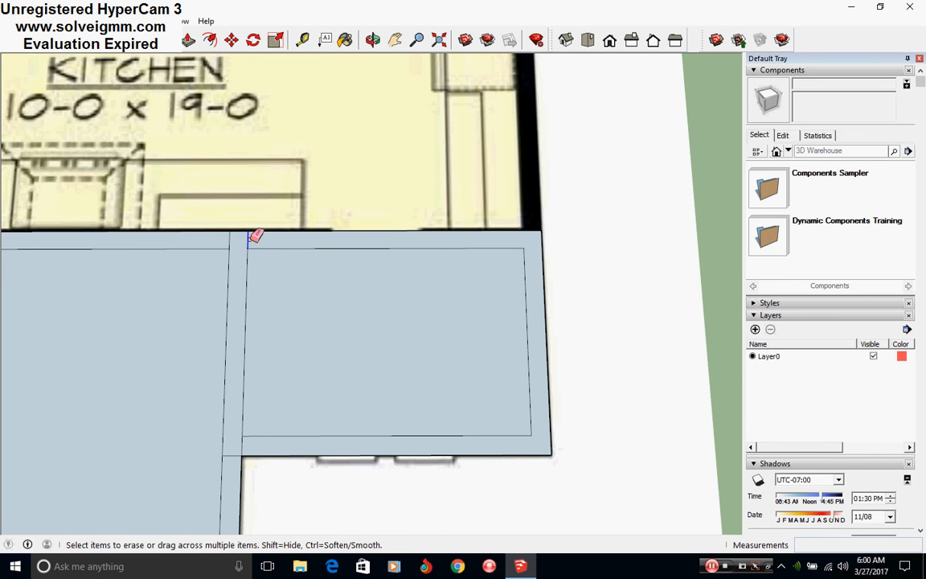
left_click(230, 240)
scroll(467, 452, "down", 2)
scroll(468, 449, "down", 3)
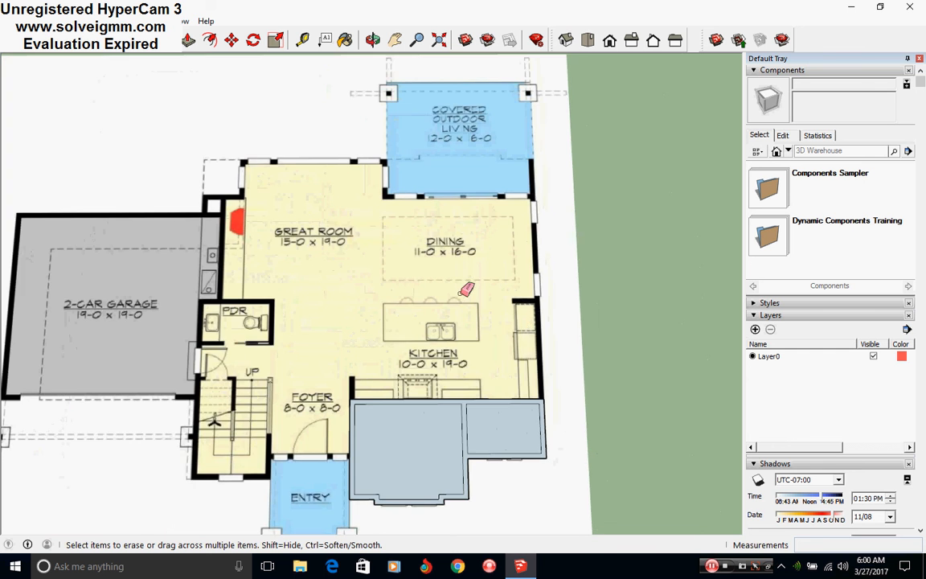
scroll(309, 383, "up", 1)
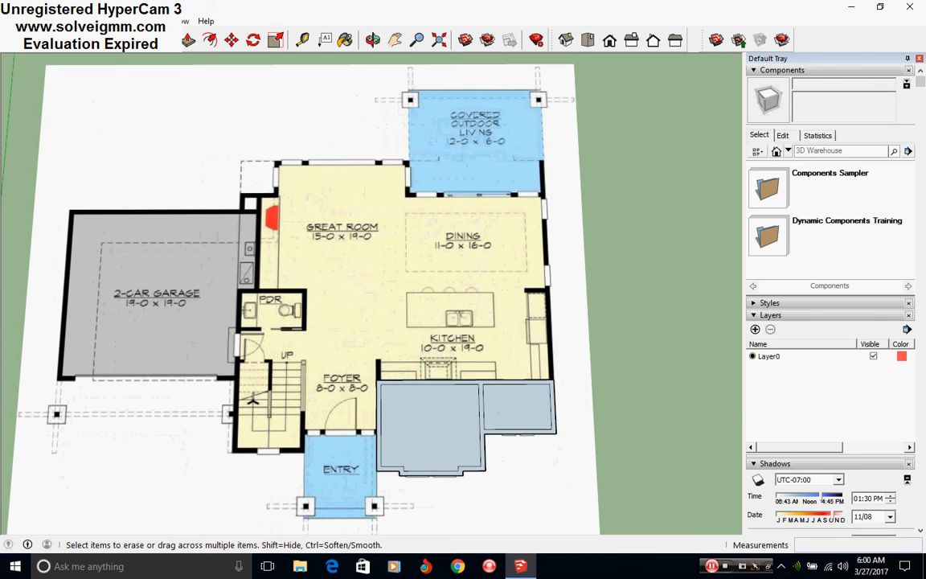
Start the Line tool over the kitchen area to continue tracing the plan.
left_click(95, 39)
scroll(474, 331, "down", 2)
scroll(463, 367, "up", 3)
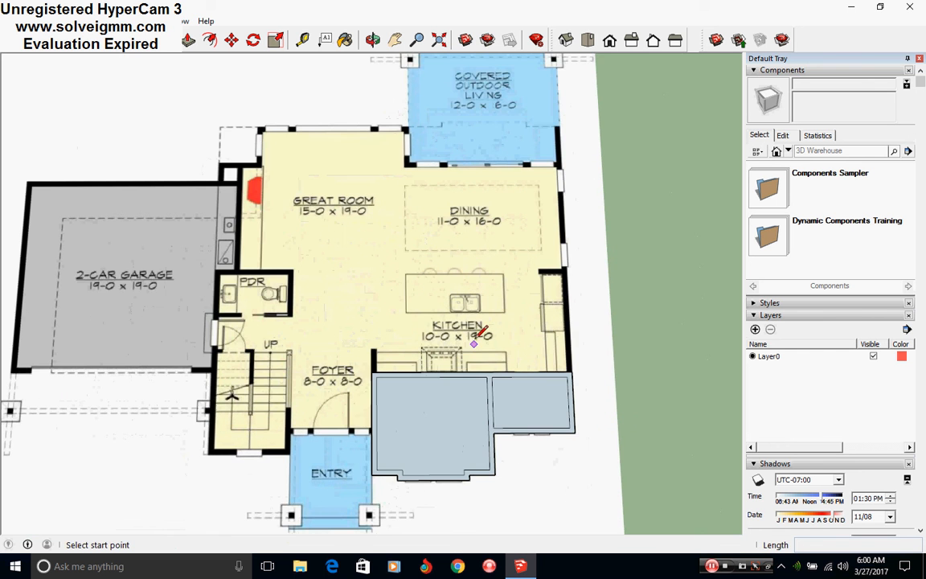